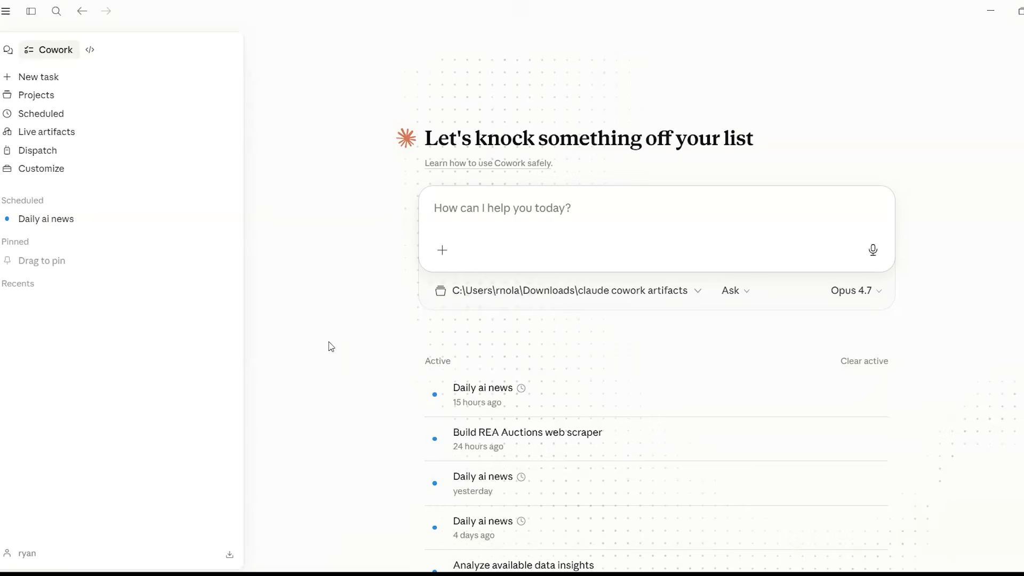
# - Create a live artifact from the "Today's Slack mentions" suggestion and approve creating slack-today-digest
pyautogui.moveTo(129, 101); pyautogui.dragTo(121, 102)
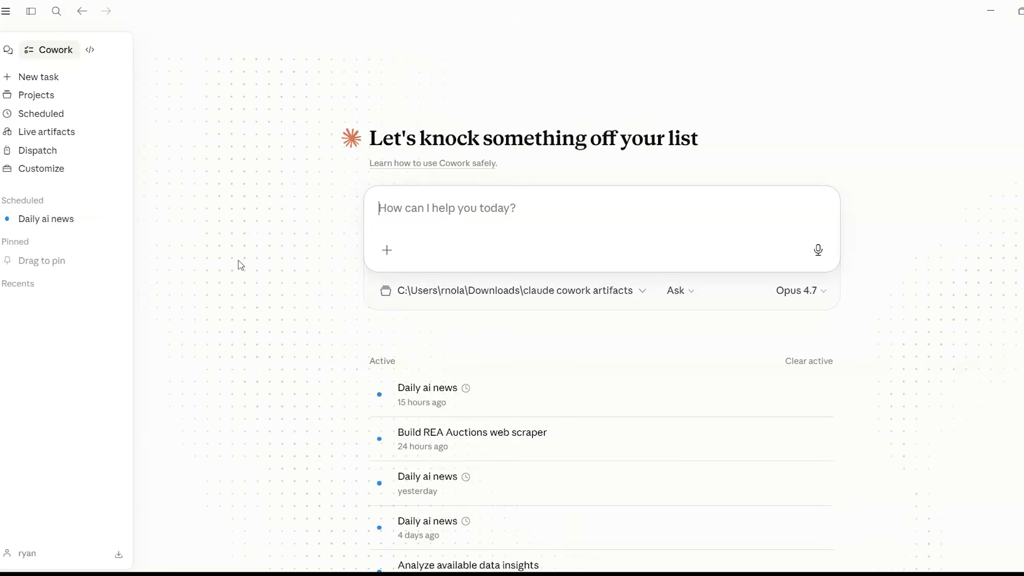
pyautogui.click(53, 136)
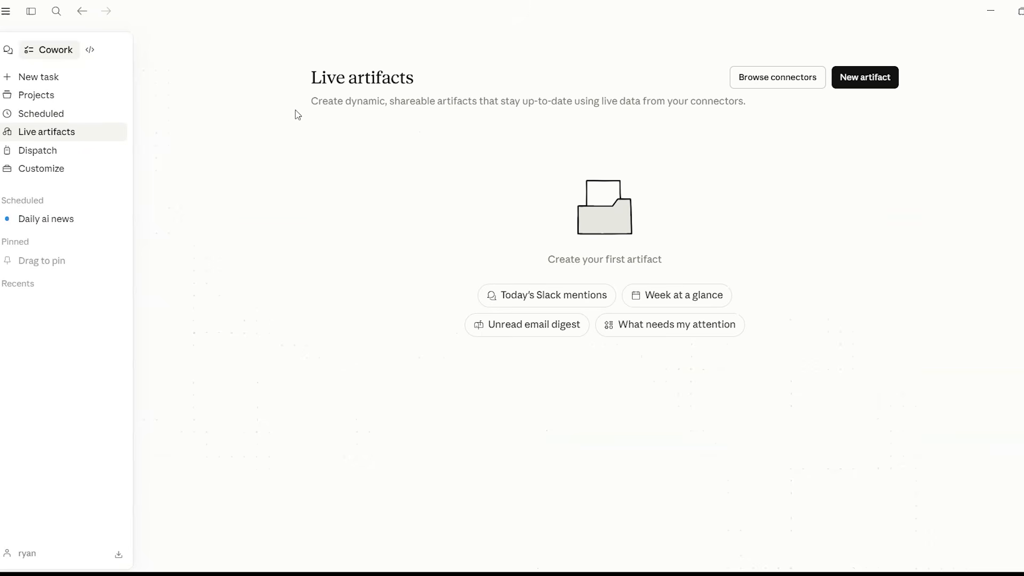
pyautogui.moveTo(313, 77); pyautogui.dragTo(389, 80)
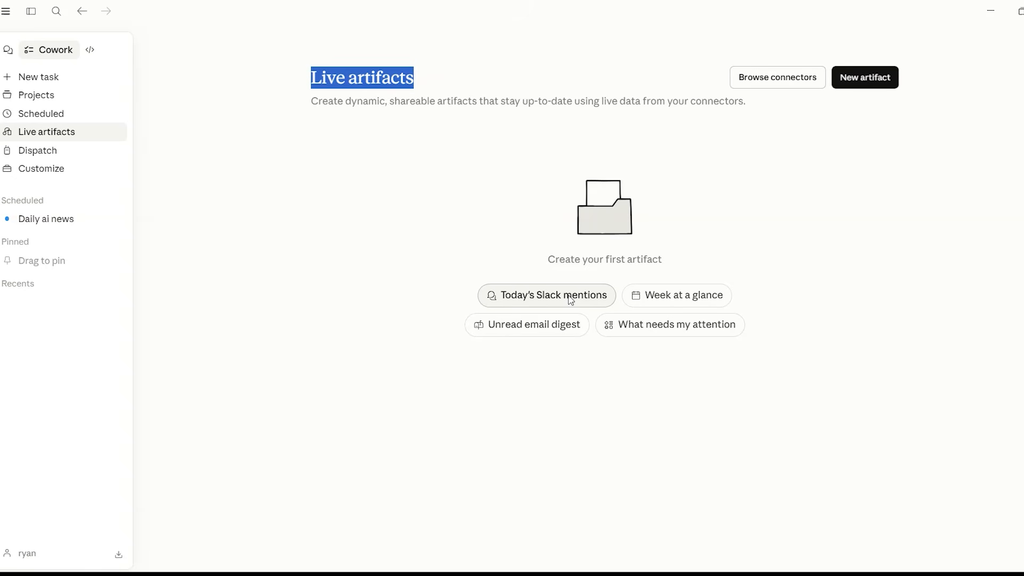
pyautogui.click(539, 296)
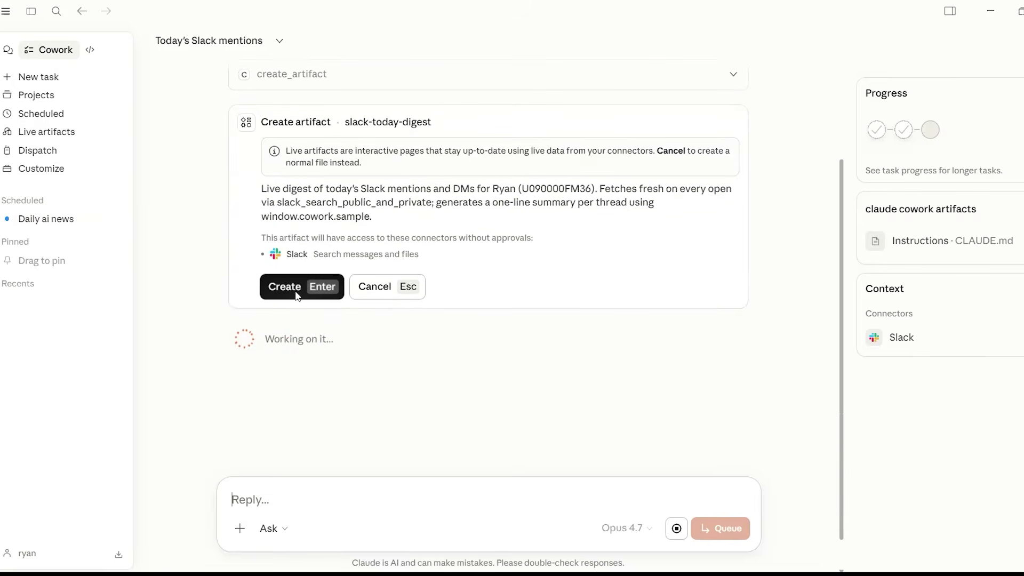
pyautogui.click(297, 293)
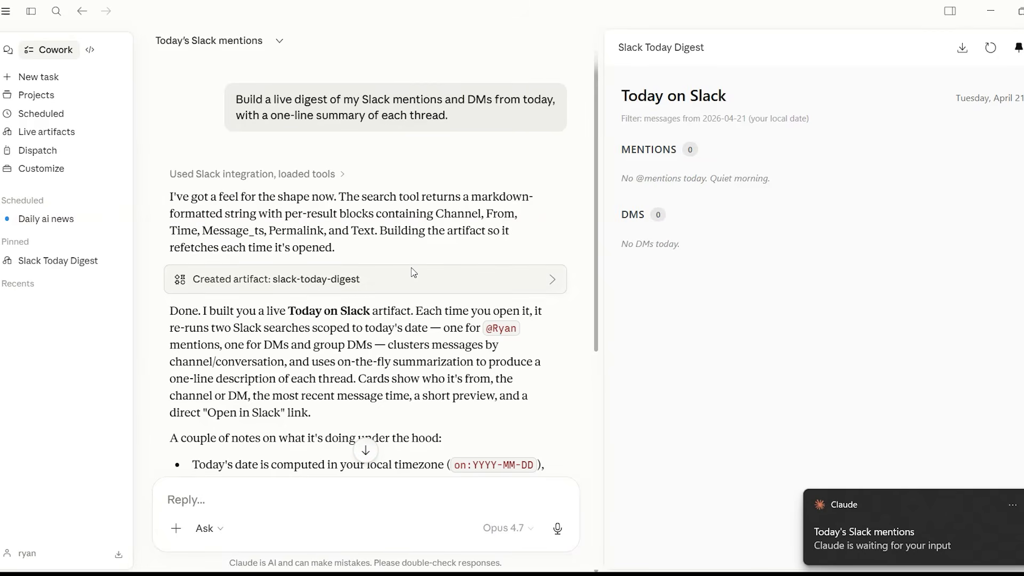
# - Read the explanation of how the Slack digest handles dates, the user's own messages and thread grouping, and its closing note
pyautogui.scroll(-2, 414, 272)
pyautogui.scroll(-5, 413, 272)
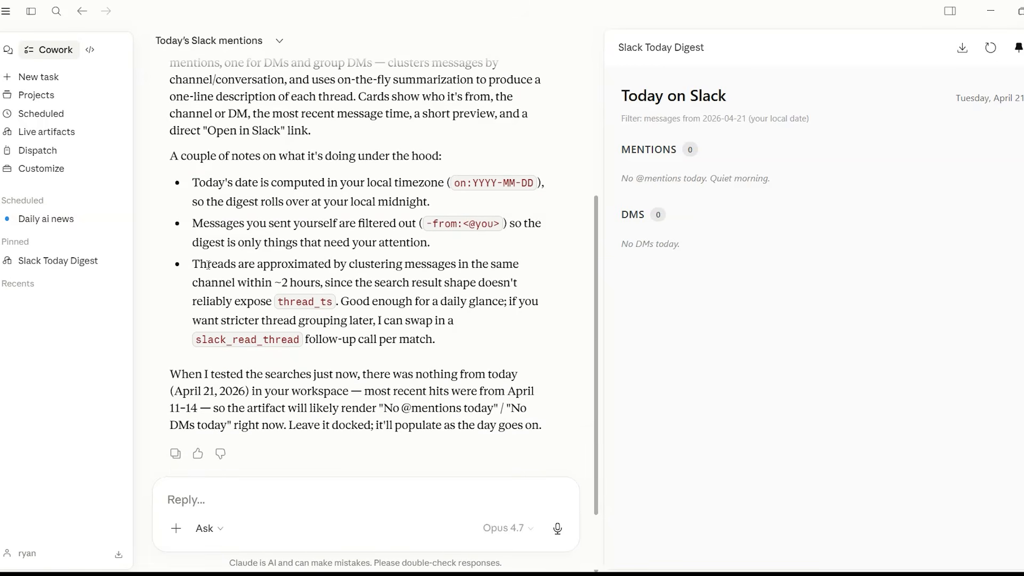
pyautogui.doubleClick(208, 182)
pyautogui.moveTo(207, 181); pyautogui.dragTo(327, 181)
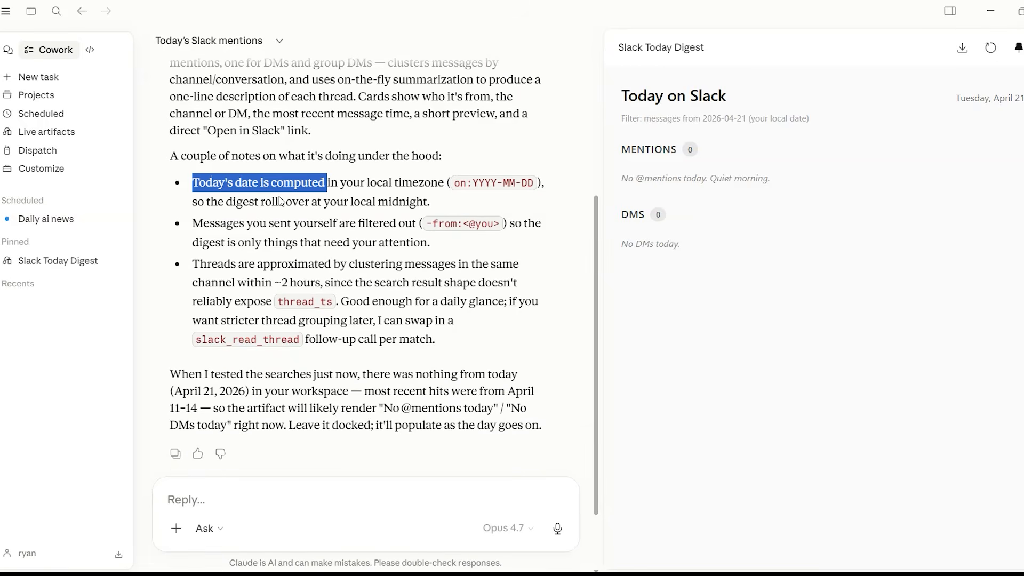
pyautogui.doubleClick(214, 225)
pyautogui.moveTo(214, 228); pyautogui.dragTo(398, 224)
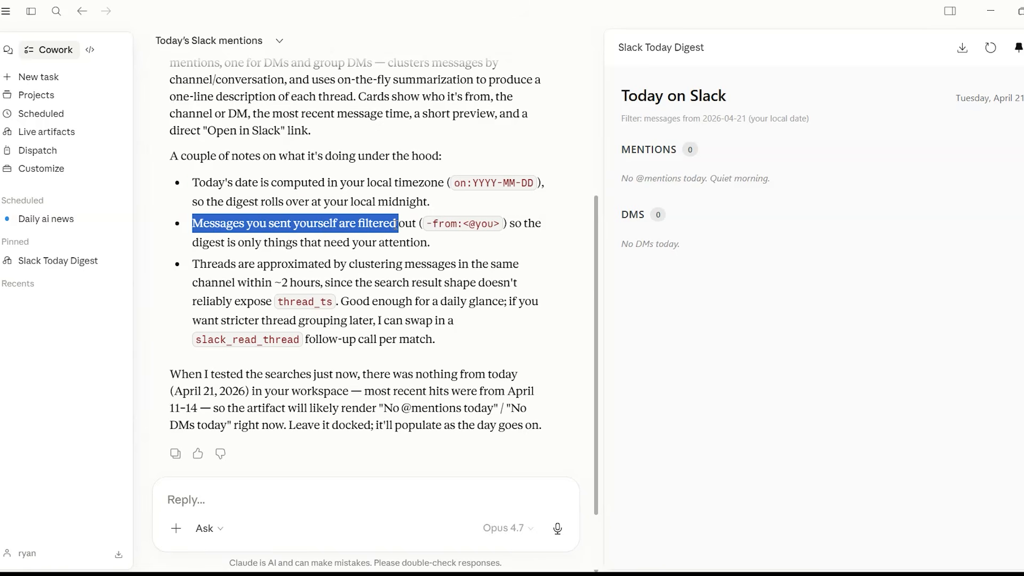
pyautogui.doubleClick(225, 264)
pyautogui.moveTo(225, 264); pyautogui.dragTo(407, 283)
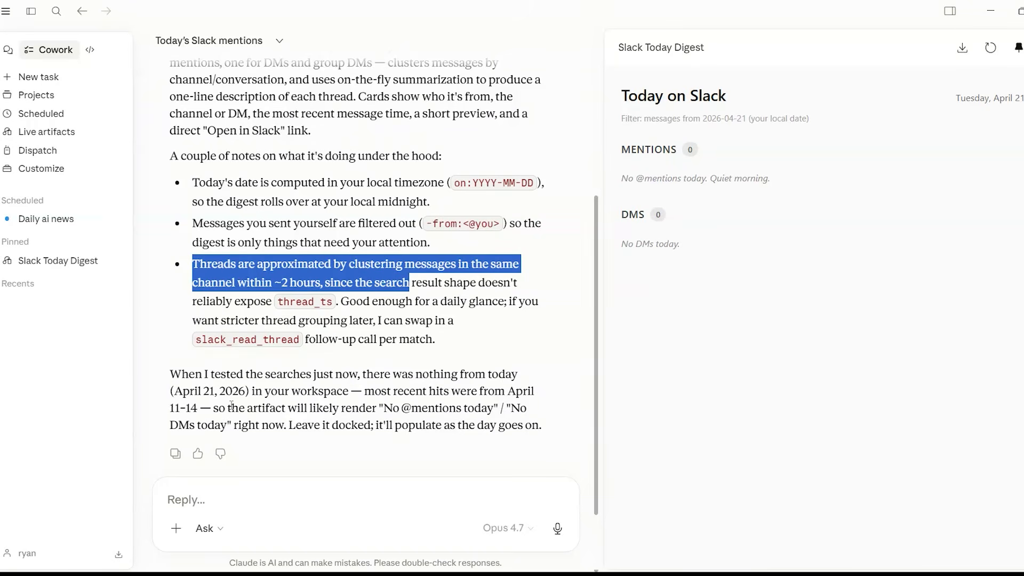
pyautogui.moveTo(211, 409); pyautogui.dragTo(438, 421)
pyautogui.moveTo(289, 425); pyautogui.dragTo(528, 426)
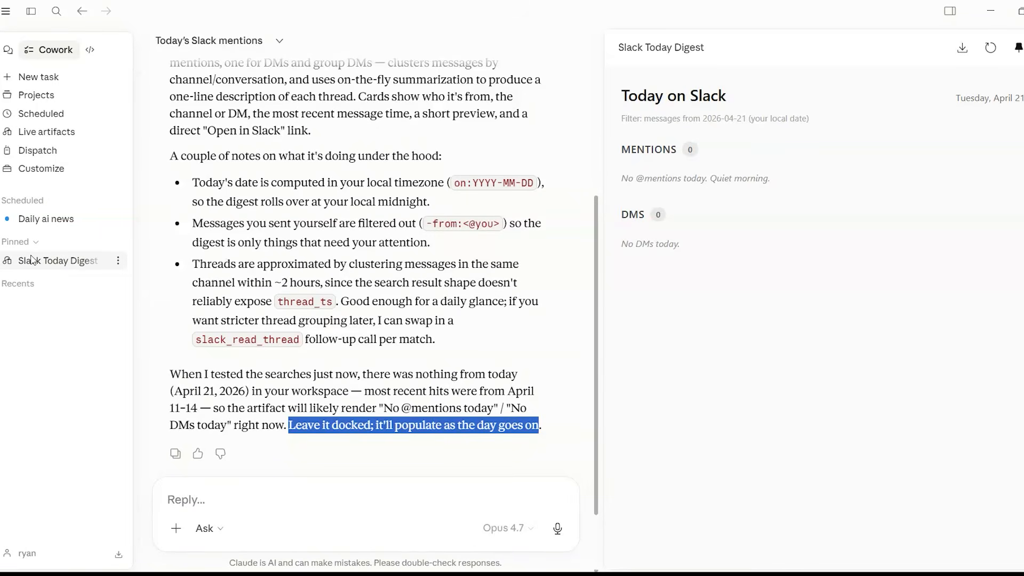
# - View the pinned Slack Today Digest and its pin options, and check its entry in the list of live artifacts
pyautogui.click(74, 268)
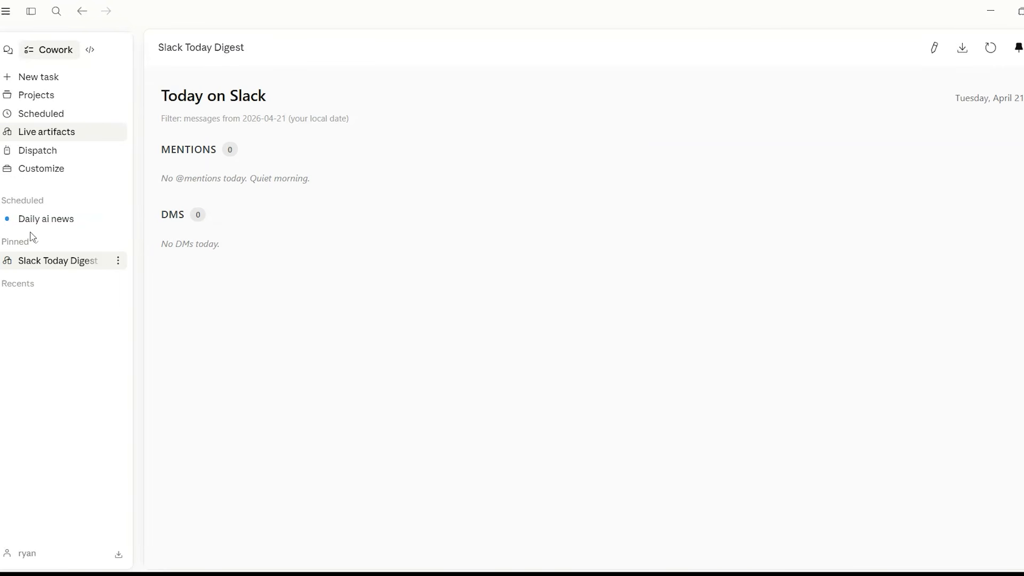
pyautogui.click(119, 262)
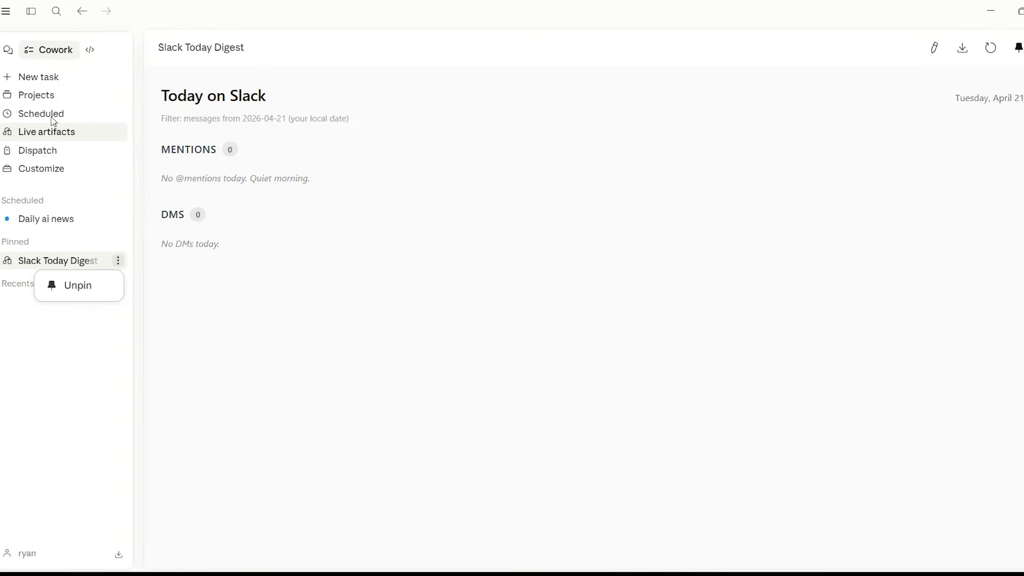
pyautogui.click(73, 138)
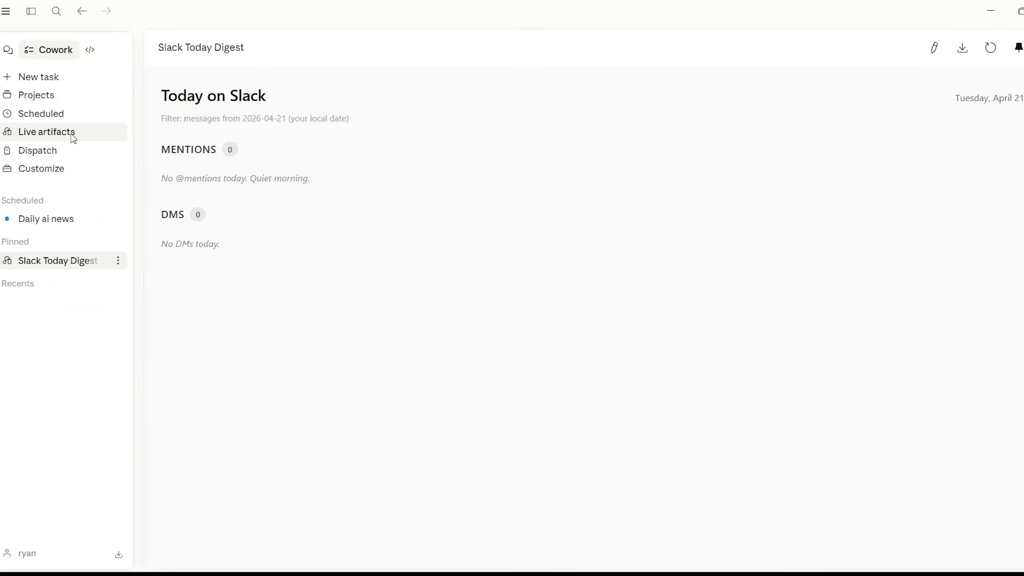
pyautogui.click(53, 85)
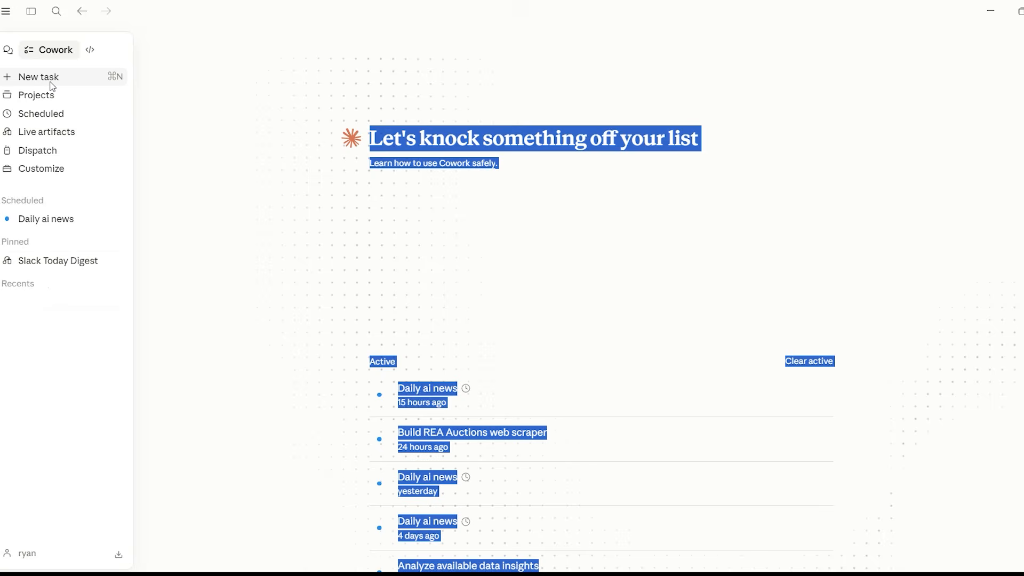
pyautogui.click(62, 137)
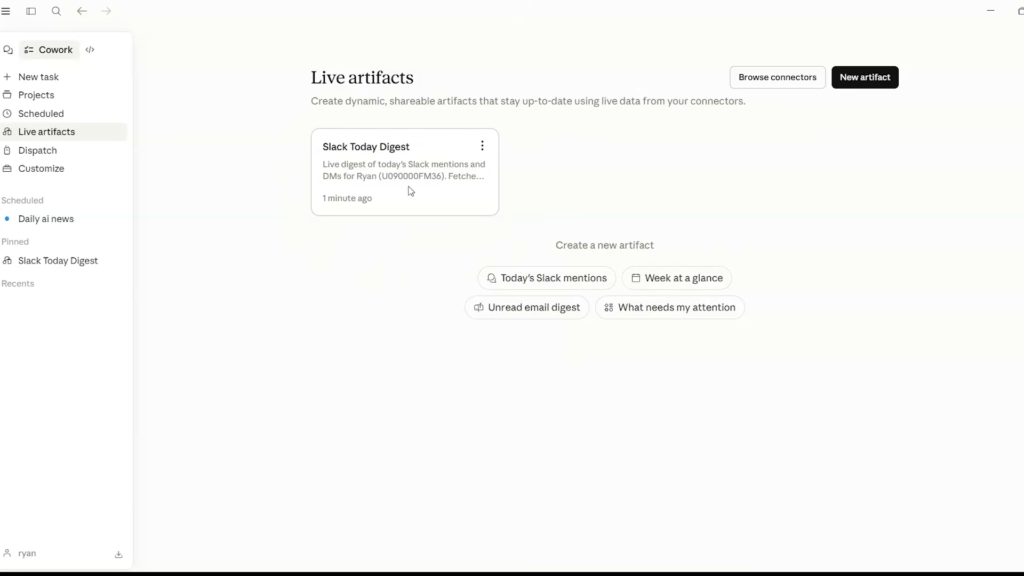
pyautogui.click(482, 146)
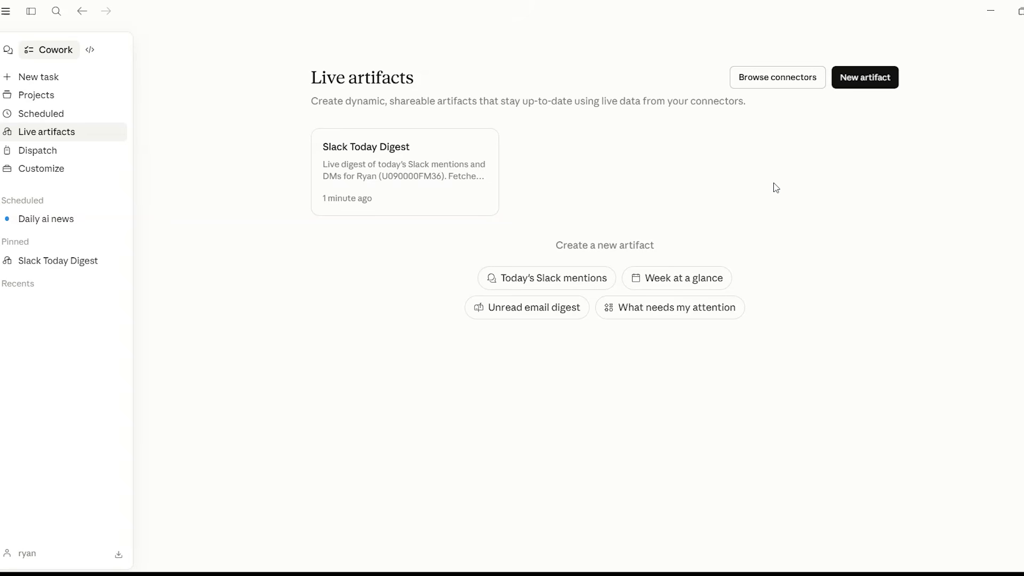
pyautogui.click(869, 75)
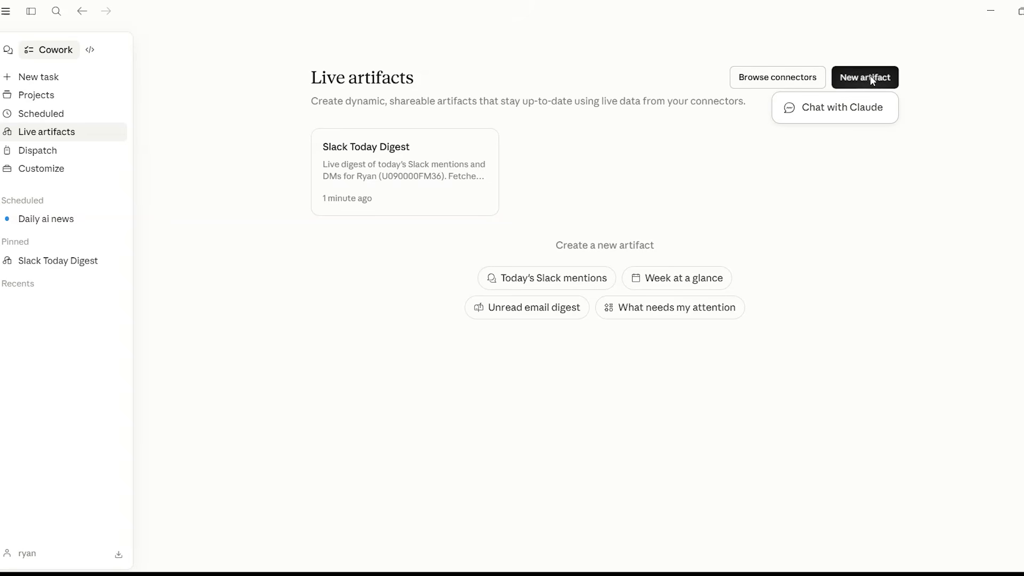
pyautogui.click(846, 112)
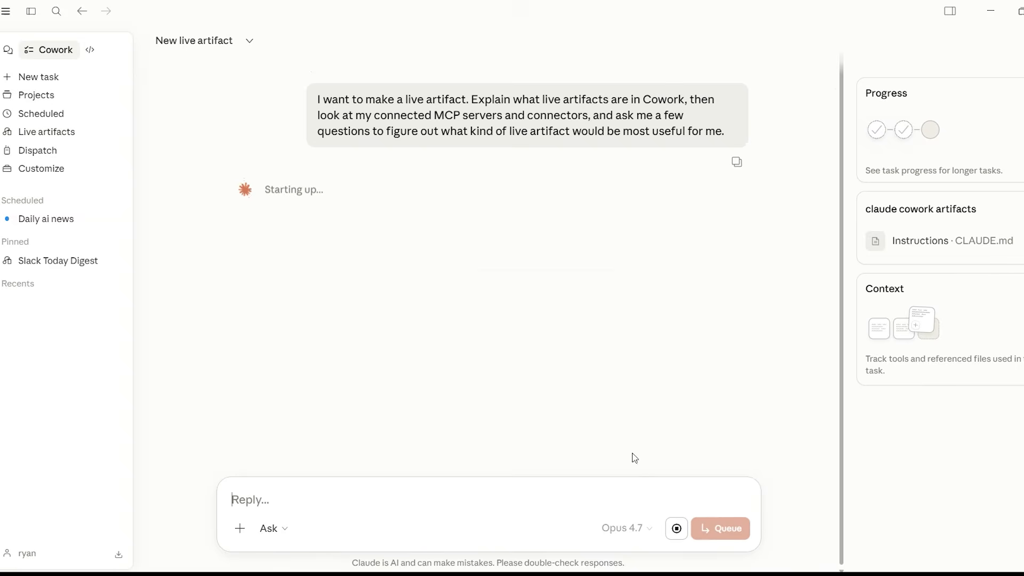
pyautogui.click(675, 529)
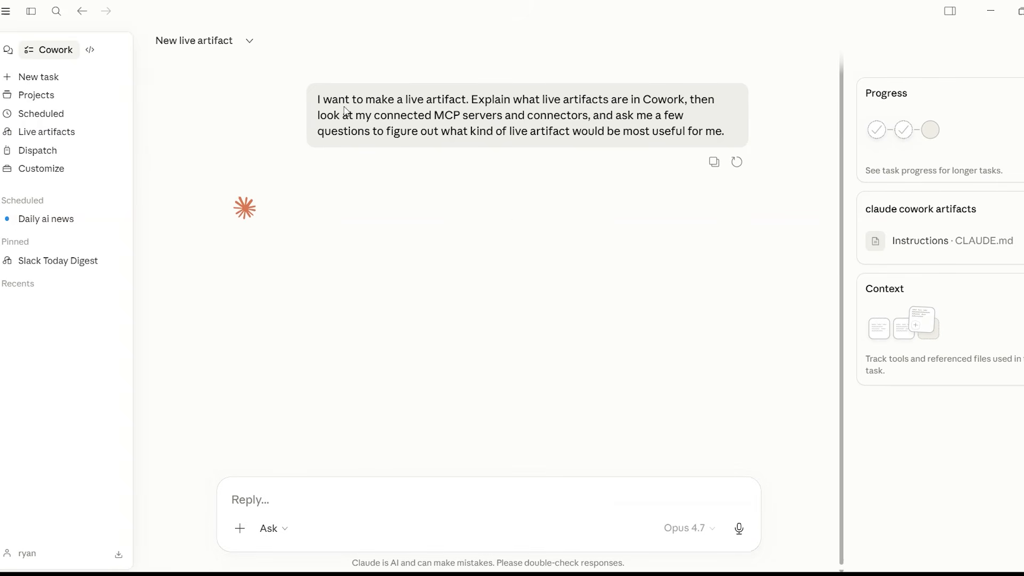
pyautogui.moveTo(320, 99); pyautogui.dragTo(466, 117)
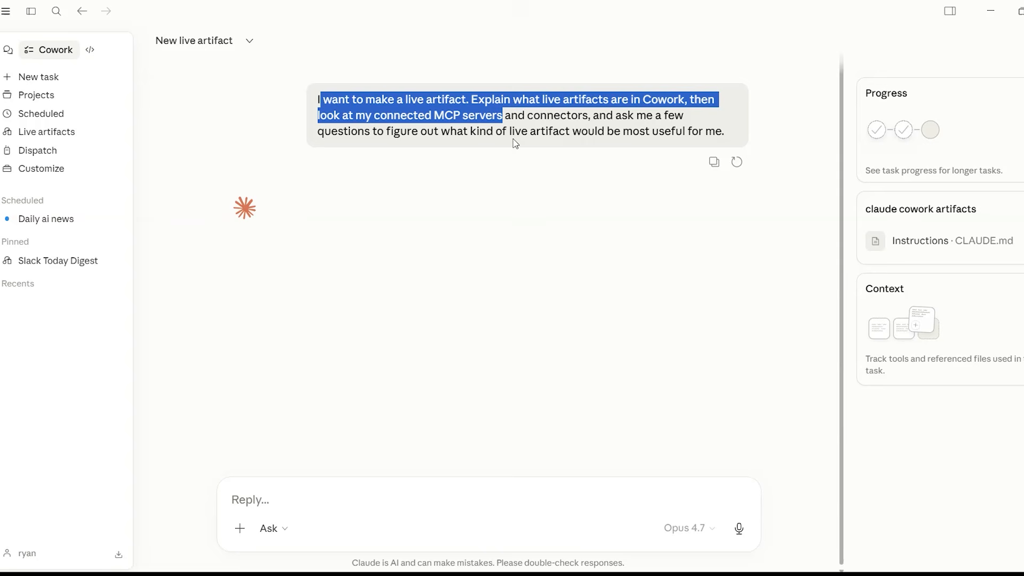
pyautogui.moveTo(725, 133); pyautogui.dragTo(263, 82)
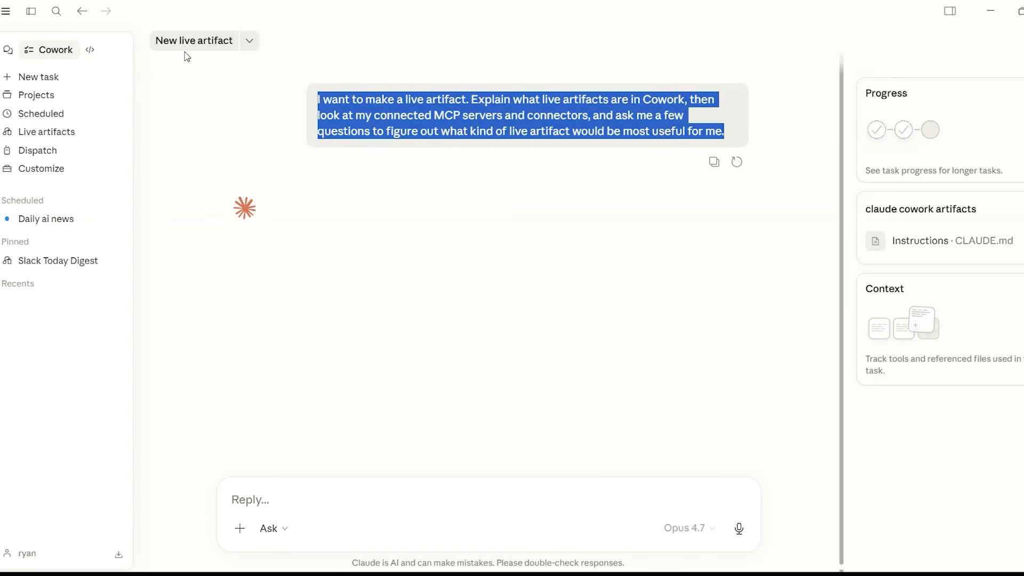
pyautogui.click(286, 496)
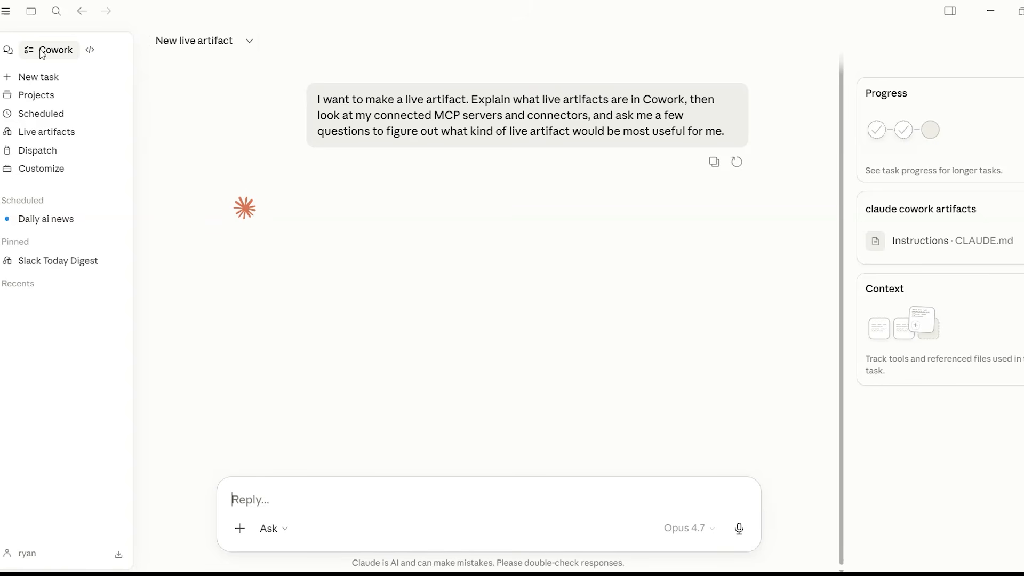
pyautogui.click(23, 81)
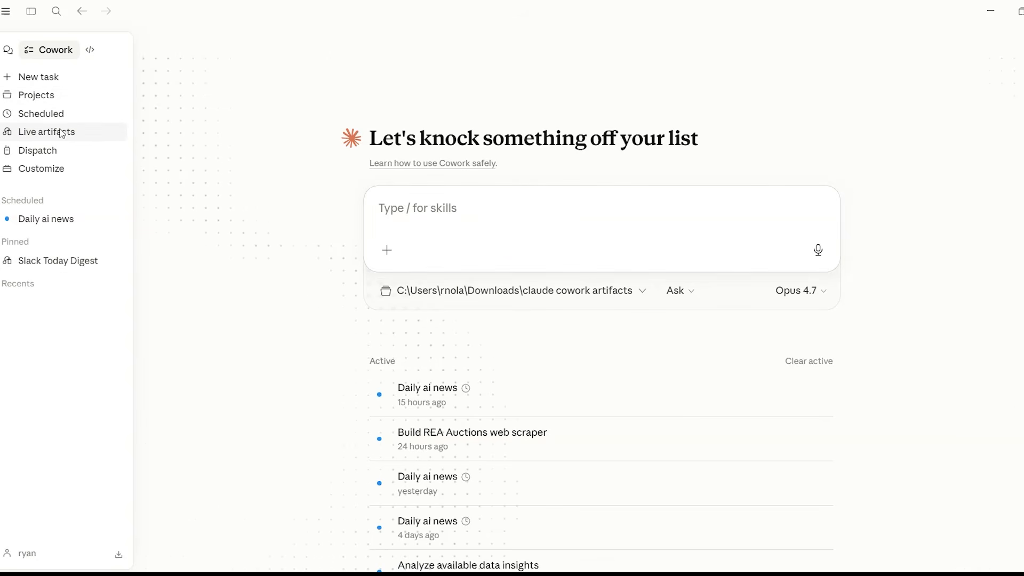
# - Start a new live artifact chat with Claude and request an executive KPI dashboard built from the NorthPeak Gear Google Sheet
pyautogui.click(61, 133)
pyautogui.click(874, 78)
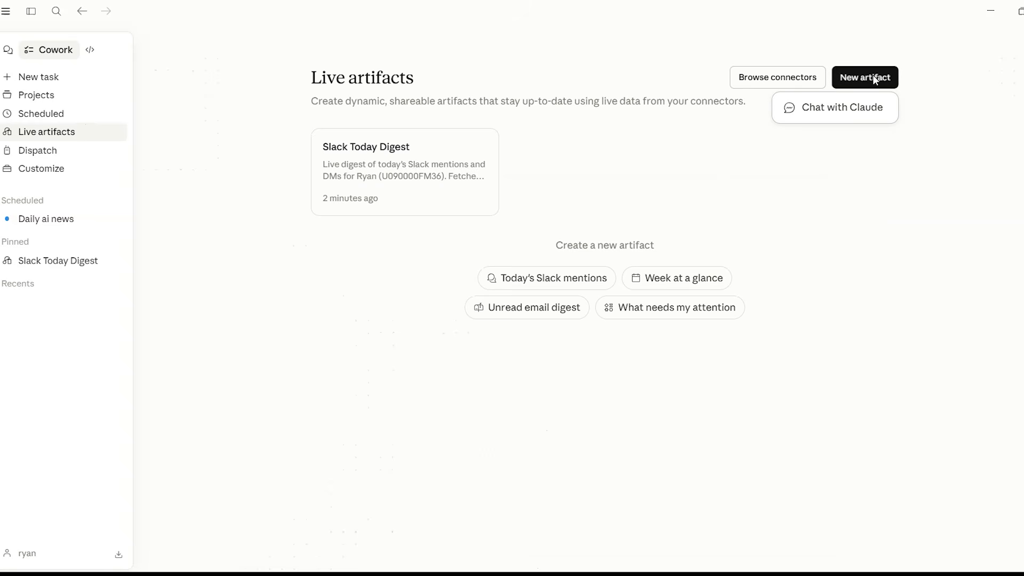
pyautogui.click(839, 108)
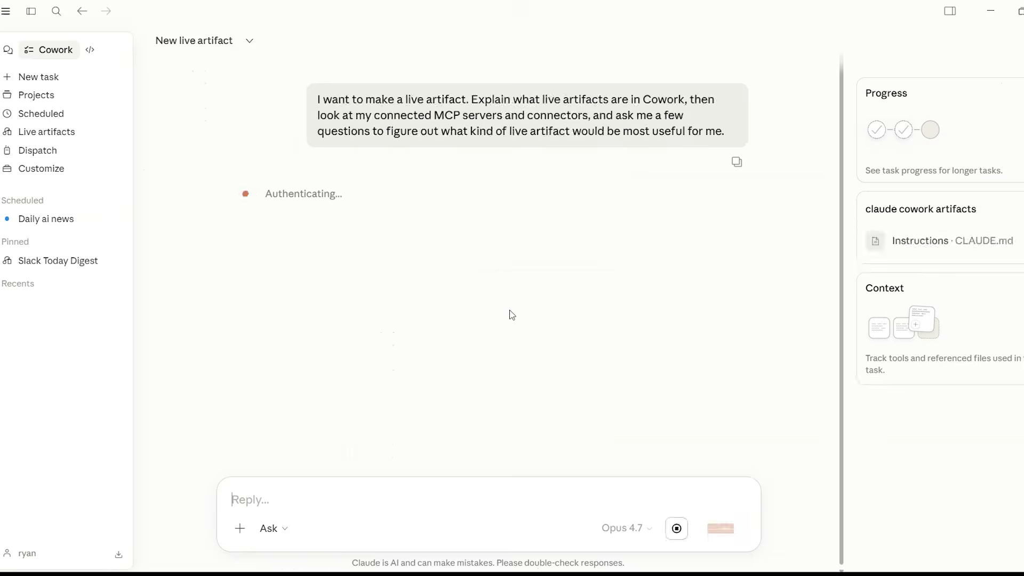
pyautogui.write("Using the NorthPeak Gear Google Sheet, build a Live Artifact that serves as an executive KPI dashboard. Pull from the Daily_Summary tab for daily rollups and the Orders tab when you need product-level detail. At the top, show four metric cards in a row: (1) Revenue month-to-date with a month-over-month percent change badge, green if positive red if negative. (2) Total orders month-to-date with the same percent change treatment. (3) Average order value month-to-date. (4) Total units sold month-to-date. Below the cards, show a daily revenue trend line chart for the last 90 days. Next to it, a donut chart of revenue mix by channel (Meta, Google, TikTok, Organic) for the current month. Below that, a table of the top five products by revenue this month, showing product name, units sold, and revenue. Finally, a daily-pace indicator comparing today's revenue to the average daily run-rate needed to hit the previous month's total. Use a clean, light-themed layout with ample whitespace. Include a 'last refreshed' timestamp in the top right corner. Make sure every chart has a clear title and axis labels.")
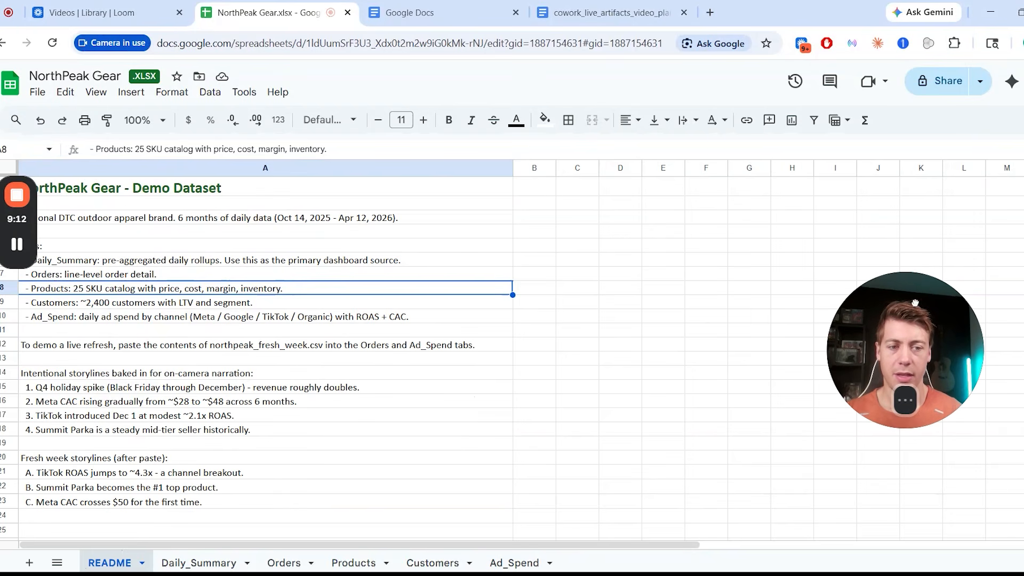
# - In the NorthPeak Gear spreadsheet in Google Sheets, look through the README, Daily_Summary, Orders, Products, Customers and Ad_Spend sheets
pyautogui.moveTo(915, 303); pyautogui.dragTo(980, 361)
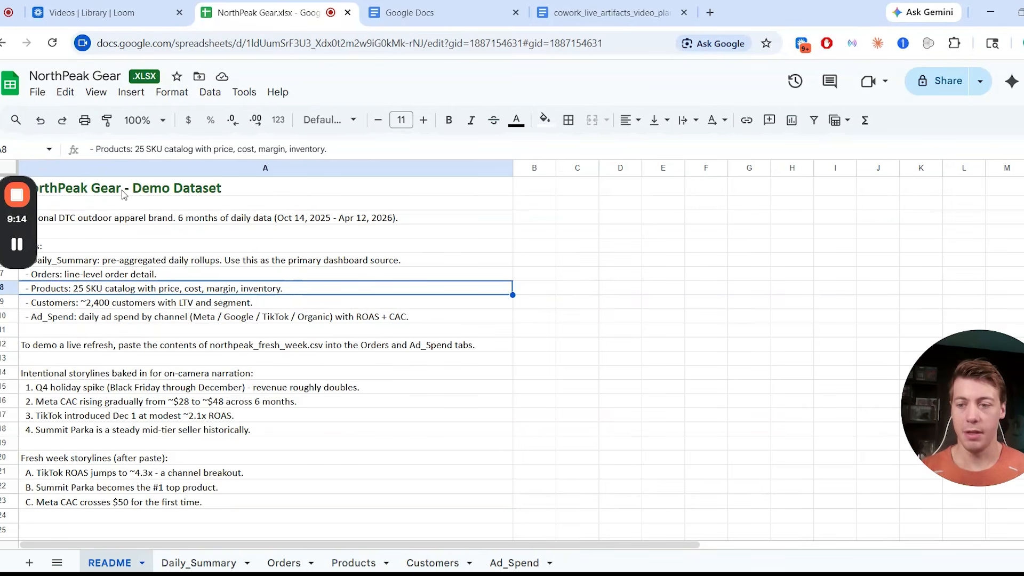
pyautogui.moveTo(113, 188); pyautogui.dragTo(182, 502)
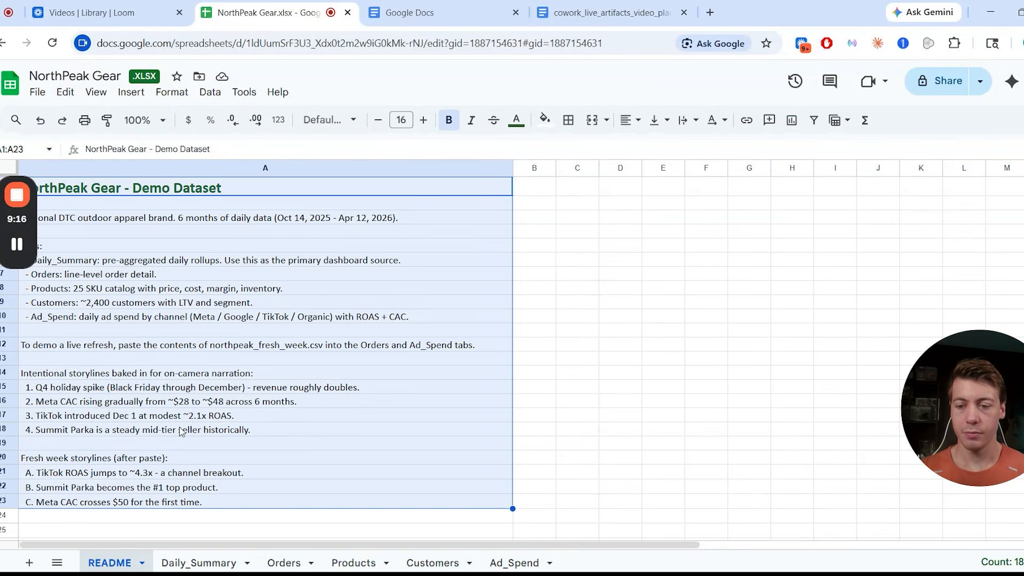
pyautogui.click(200, 562)
pyautogui.click(286, 564)
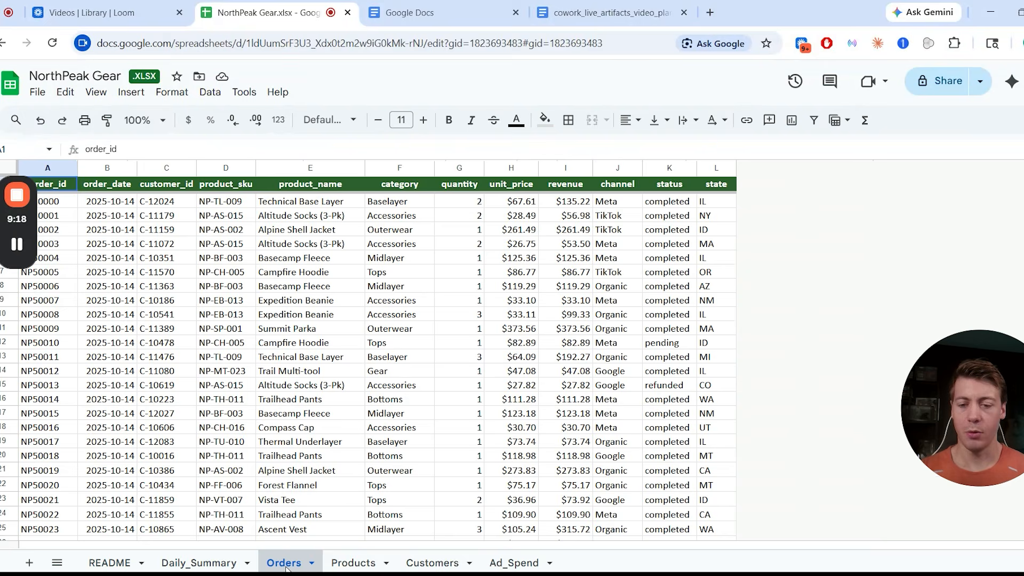
pyautogui.click(353, 564)
pyautogui.click(434, 565)
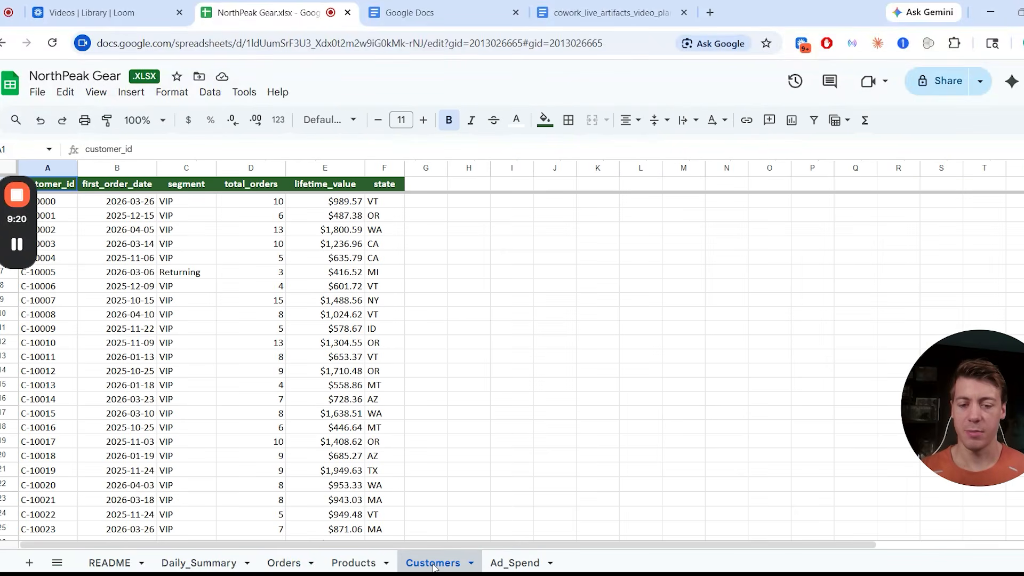
pyautogui.click(514, 564)
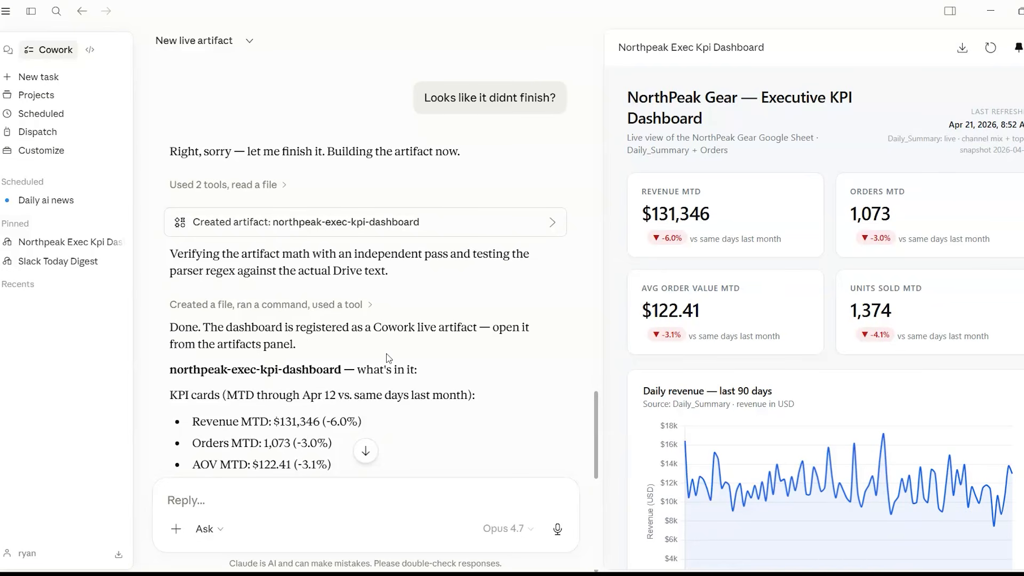
# - Back in Claude Cowork, review the NorthPeak dashboard's build summary, its notes on live data and the dashboard's last refresh time
pyautogui.scroll(-2, 389, 358)
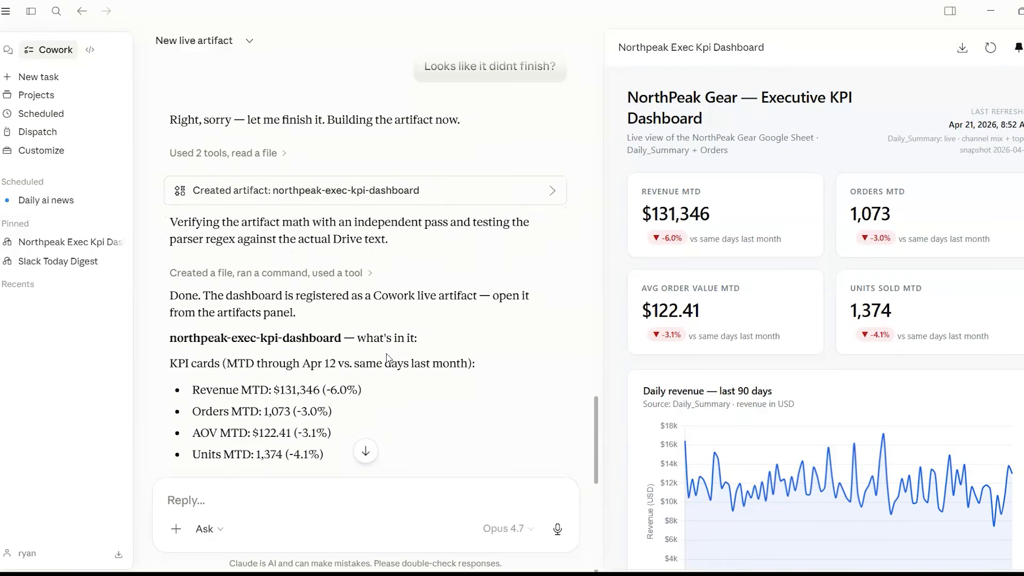
pyautogui.scroll(-1, 388, 358)
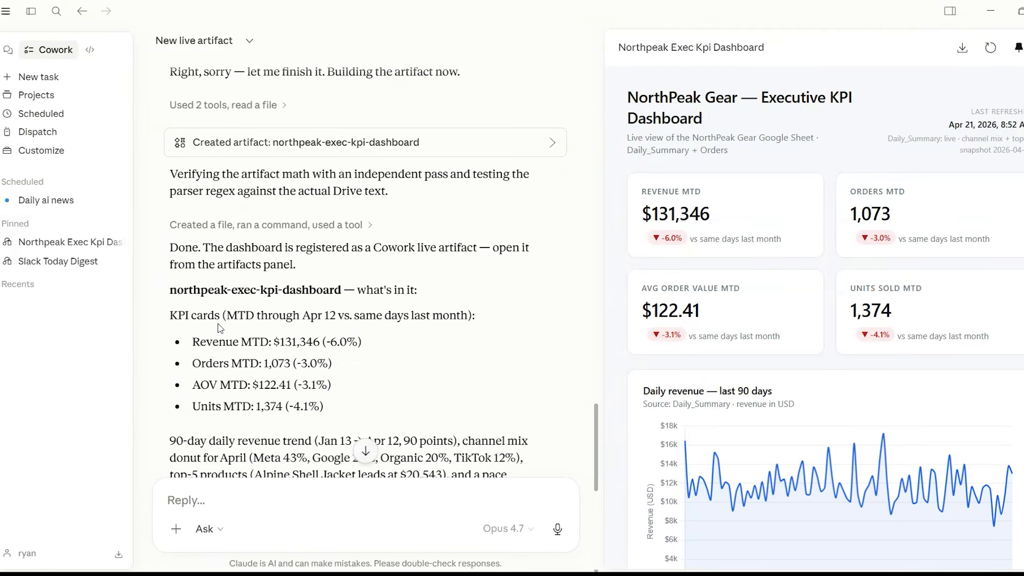
pyautogui.scroll(-7, 287, 273)
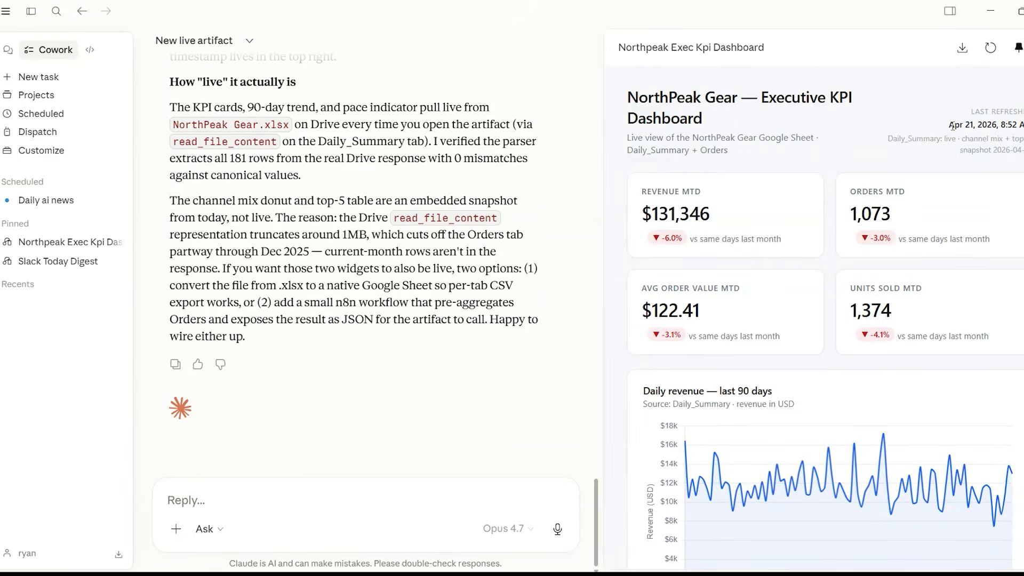
pyautogui.moveTo(950, 125); pyautogui.dragTo(1023, 125)
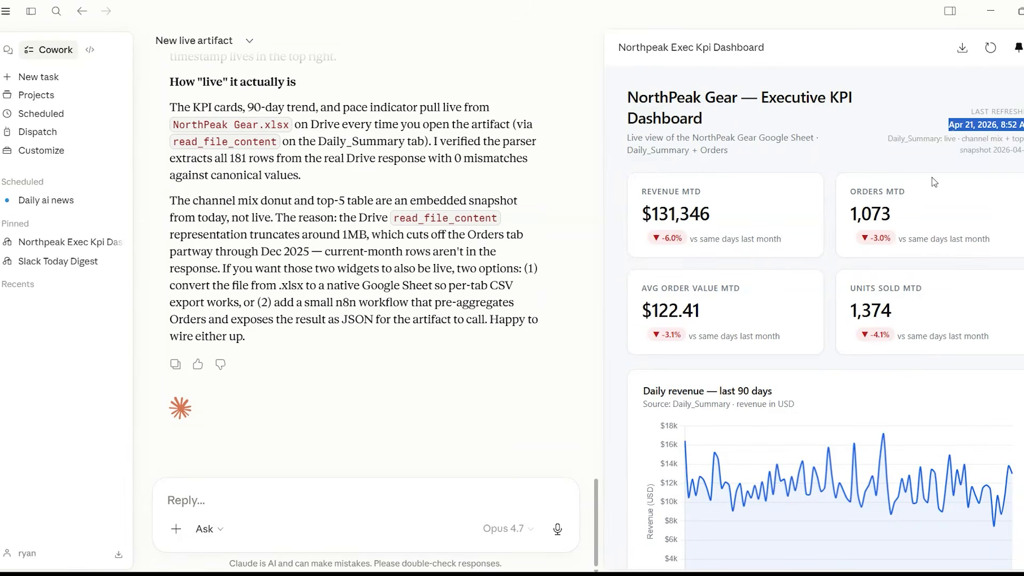
# - Look through the NorthPeak dashboard's KPI cards, daily revenue, channel mix, top 5 products and daily pace sections
pyautogui.scroll(-2, 805, 292)
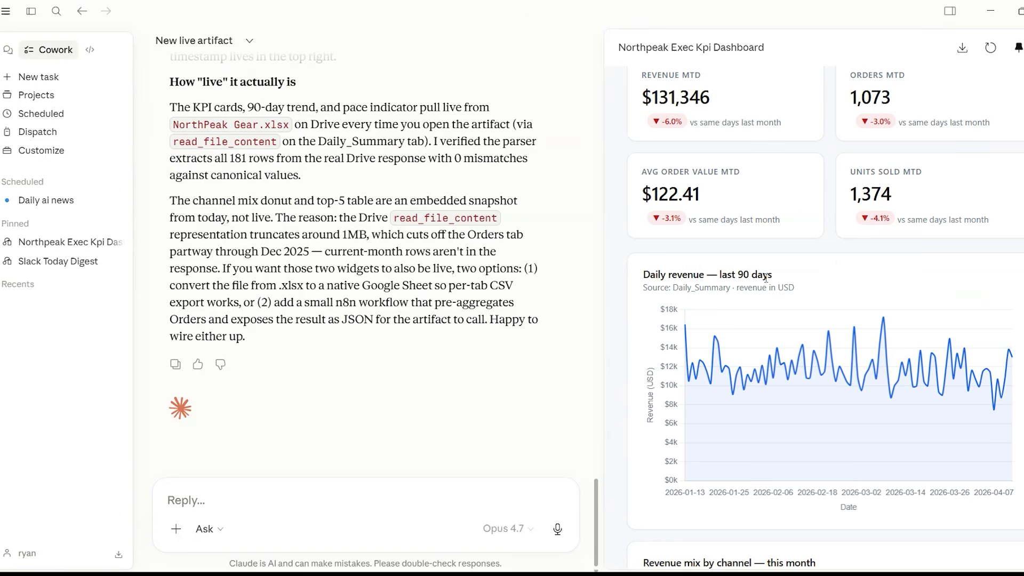
pyautogui.scroll(-1, 809, 264)
pyautogui.scroll(-2, 730, 479)
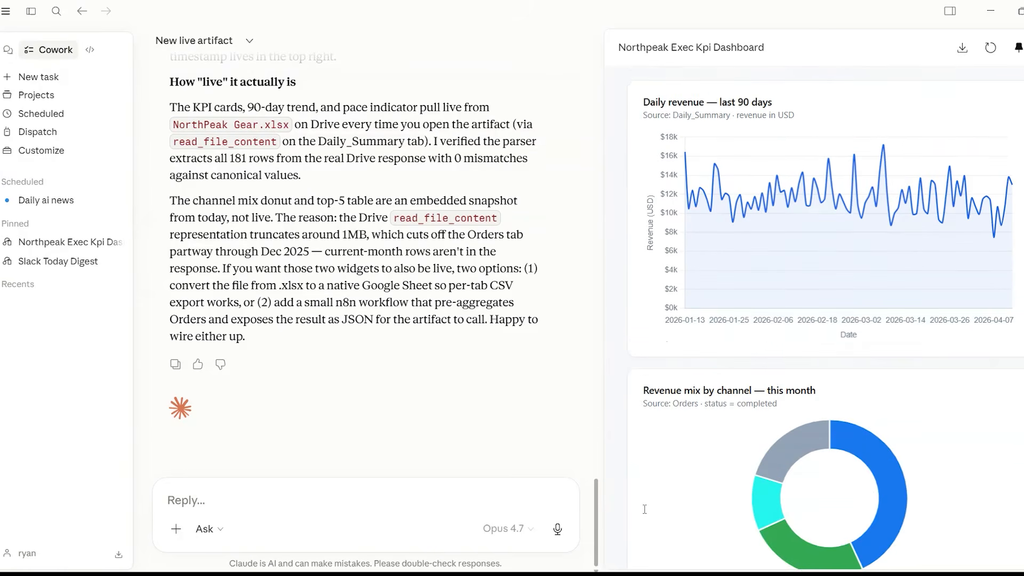
pyautogui.scroll(-4, 731, 479)
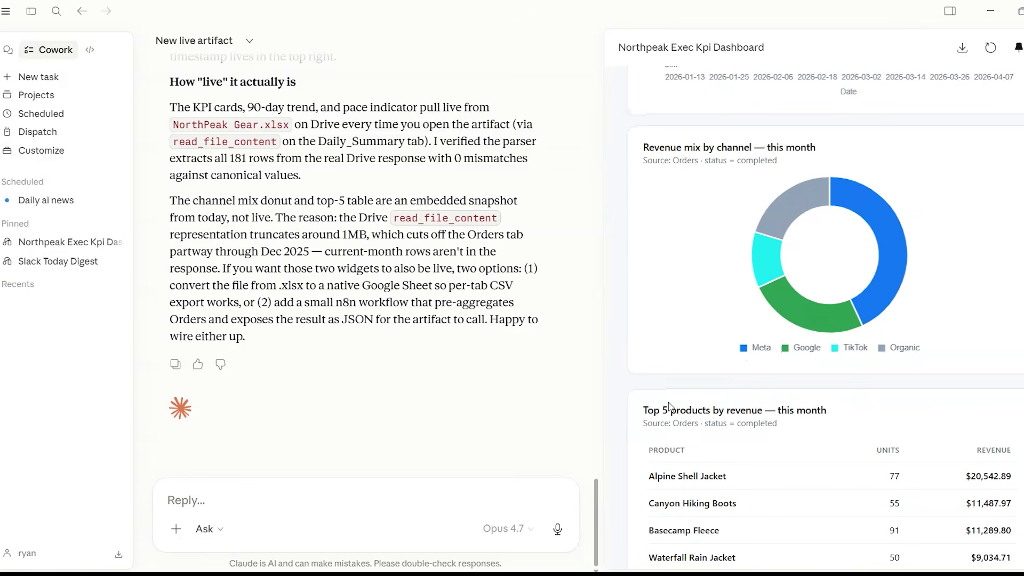
pyautogui.scroll(-2, 821, 423)
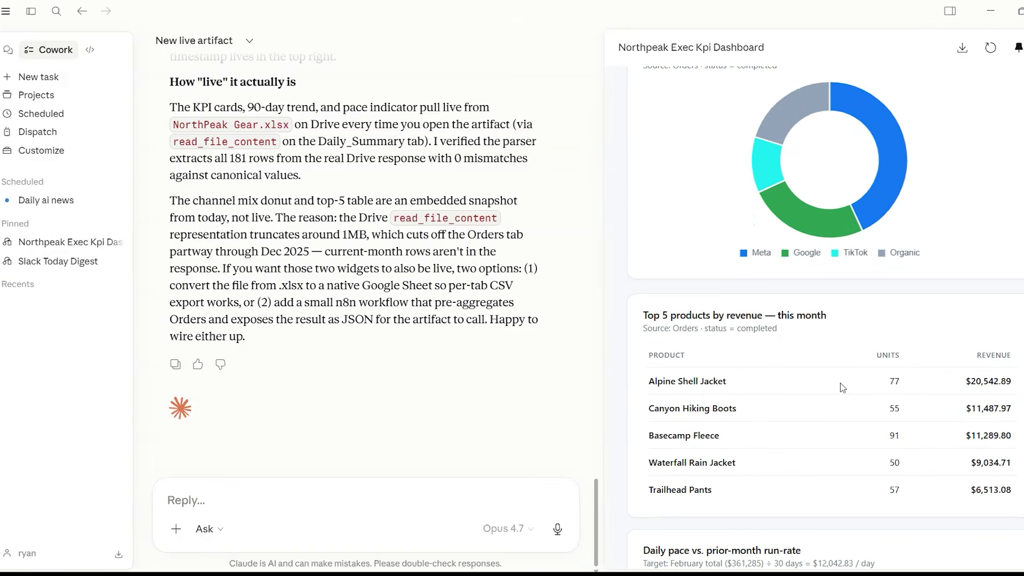
pyautogui.scroll(-3, 955, 357)
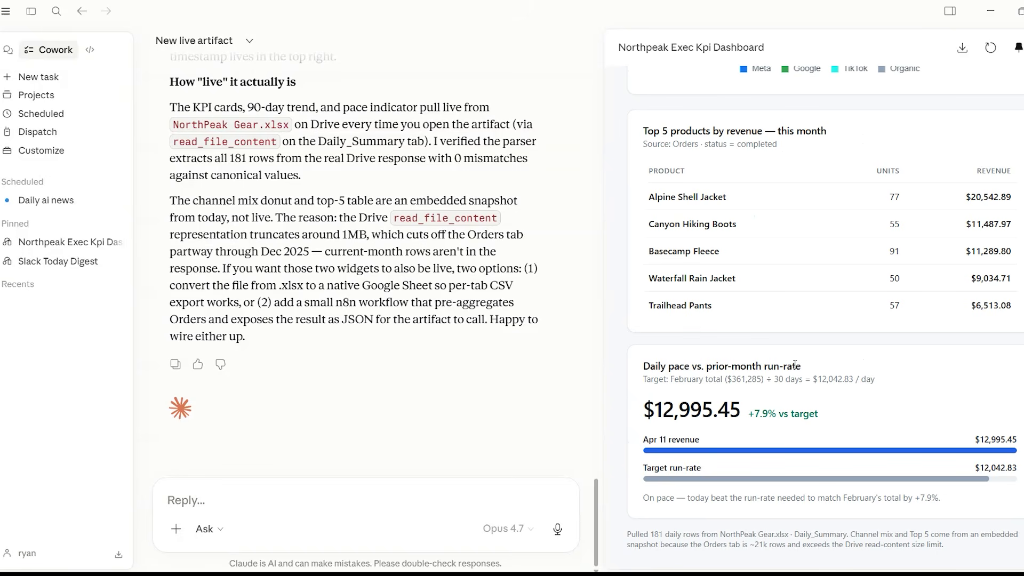
pyautogui.scroll(-1, 794, 364)
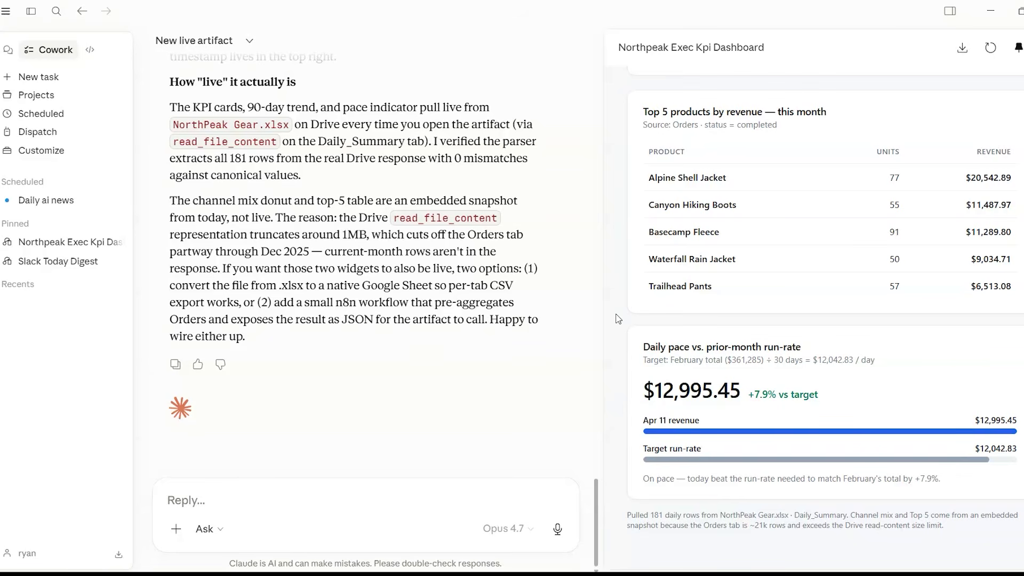
# - Ask Claude to add a chart of weekly revenue for the last 90 days, similar to the daily revenue one
pyautogui.click(217, 500)
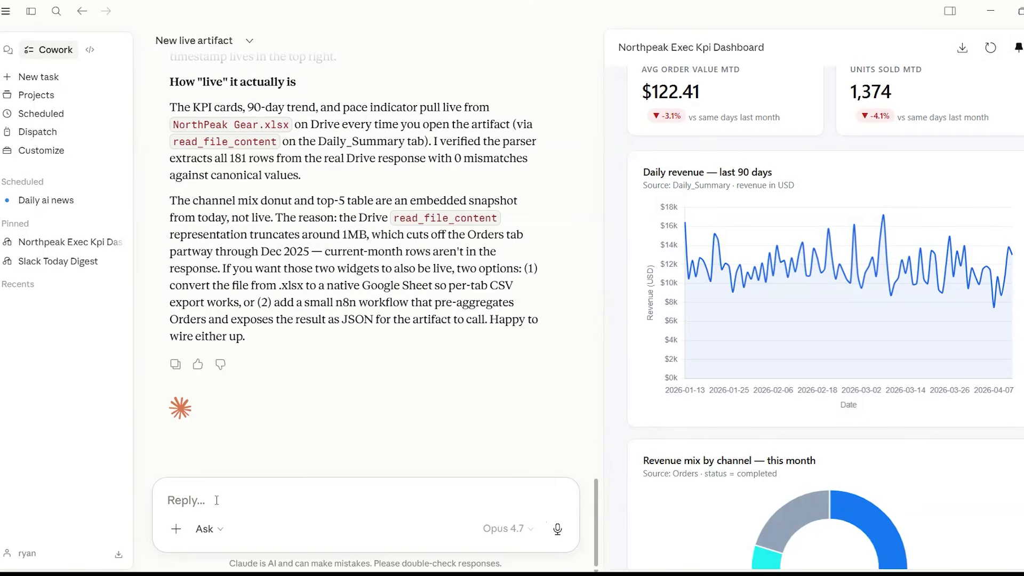
pyautogui.write('Can we also add in a ch')
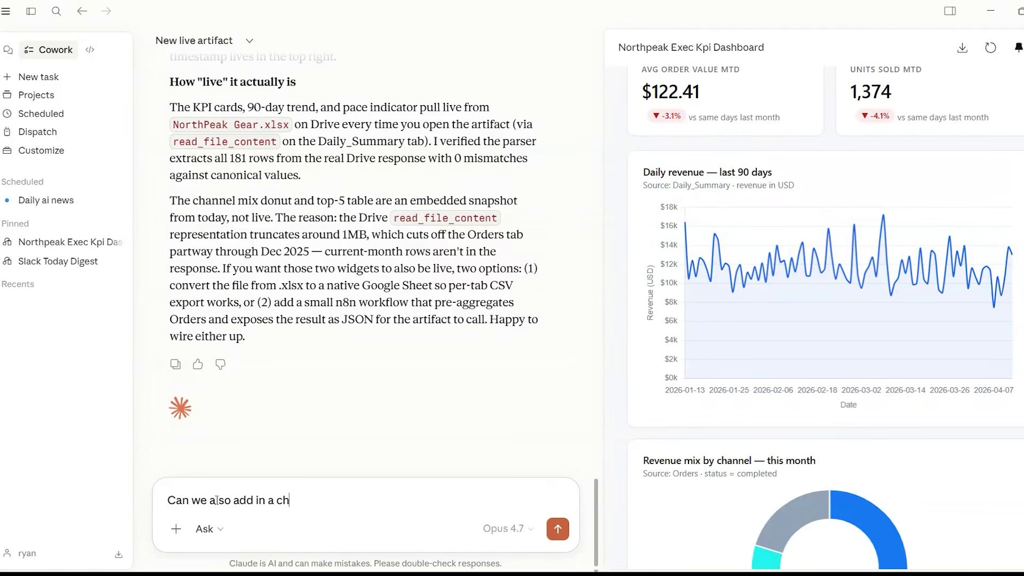
pyautogui.write('art for weekly revenue for the')
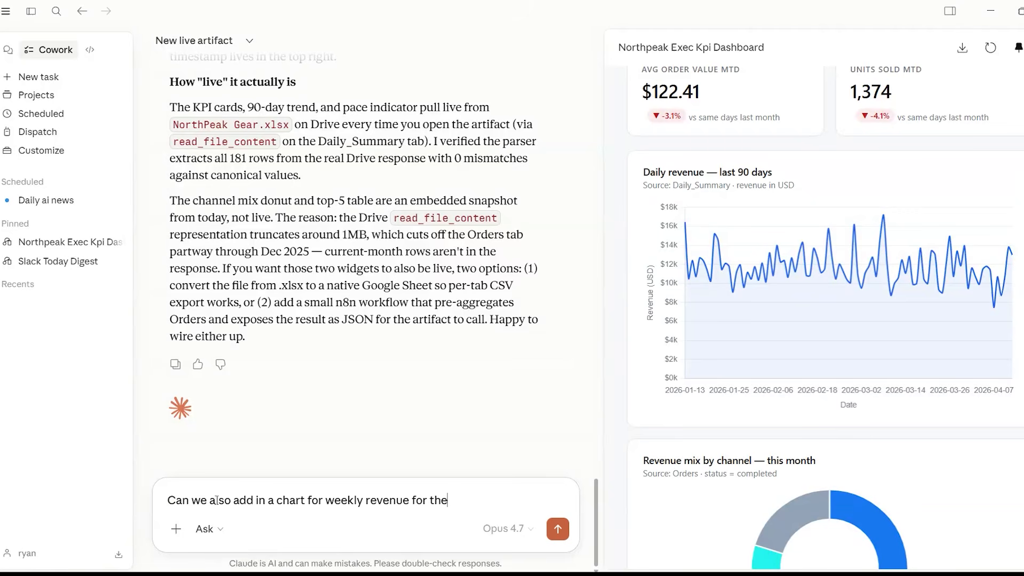
pyautogui.write(' last 90 days? Make ')
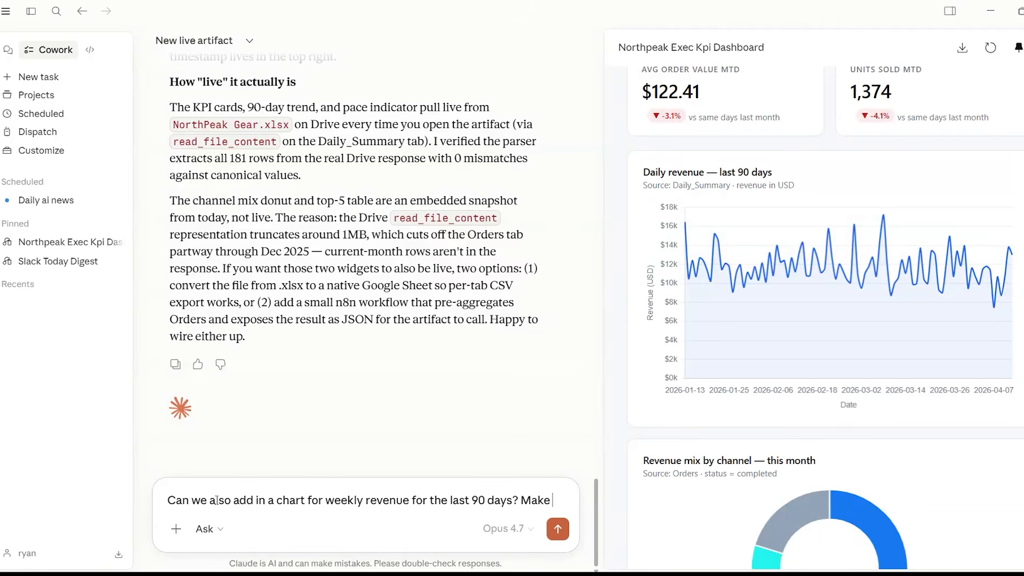
pyautogui.write('it similiar t')
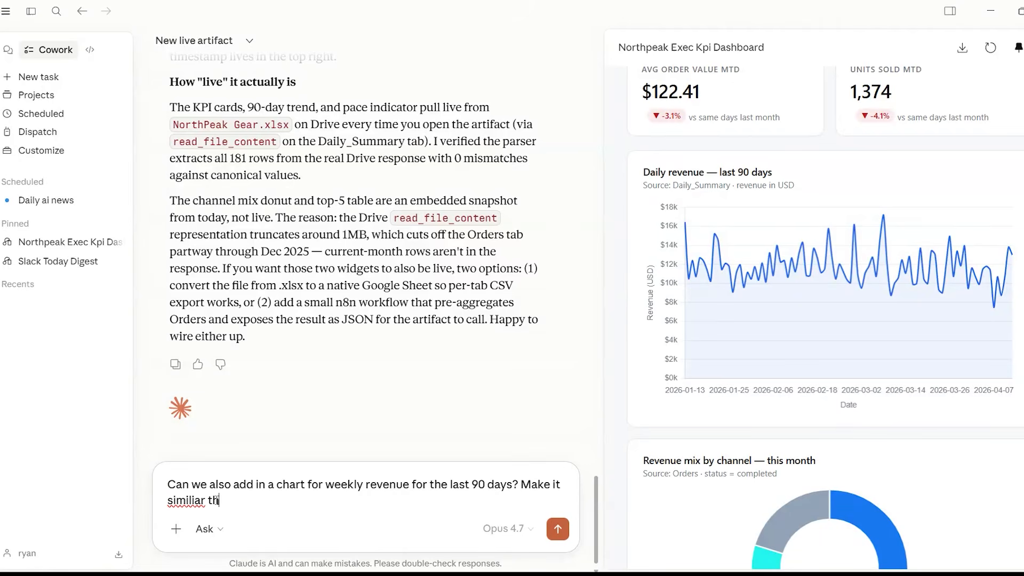
pyautogui.write('o the daily revenue')
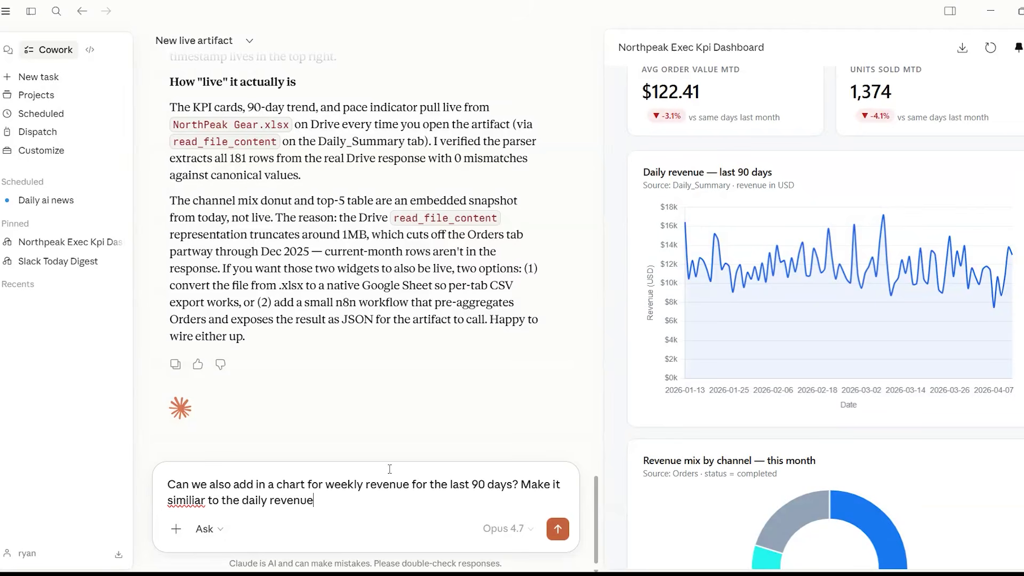
pyautogui.scroll(3, 621, 308)
pyautogui.scroll(-8, 618, 368)
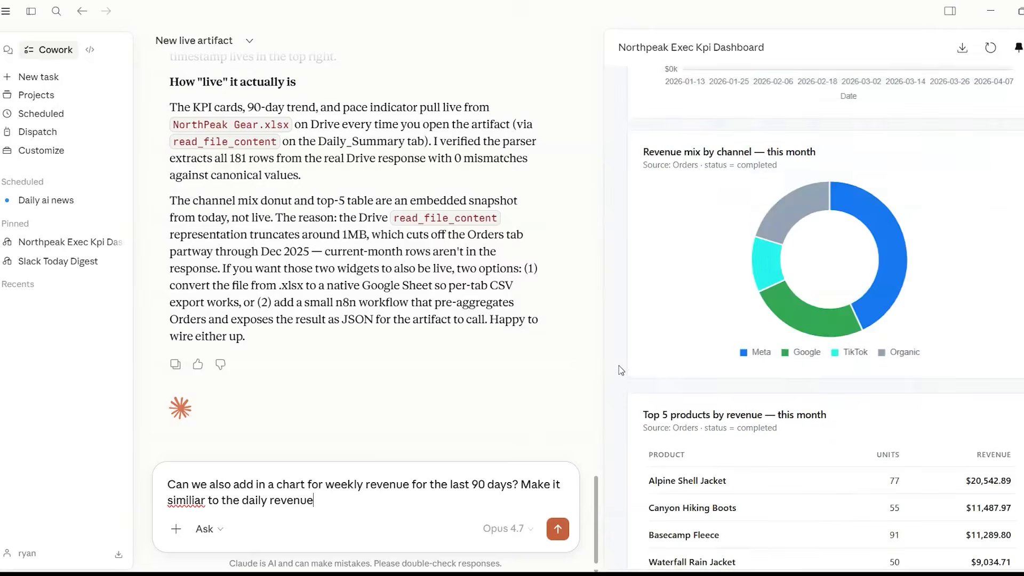
pyautogui.scroll(-5, 619, 366)
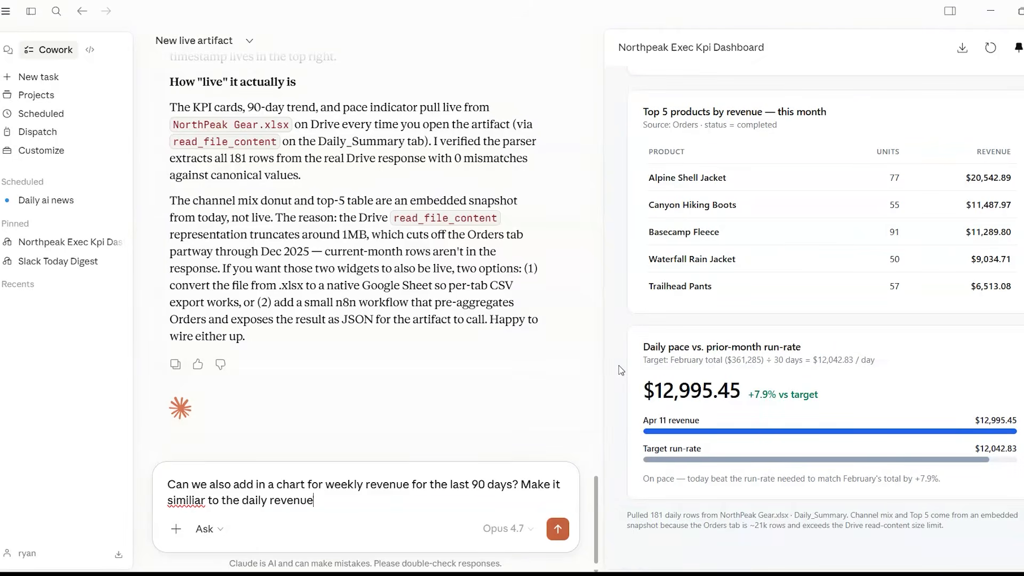
pyautogui.scroll(10, 616, 381)
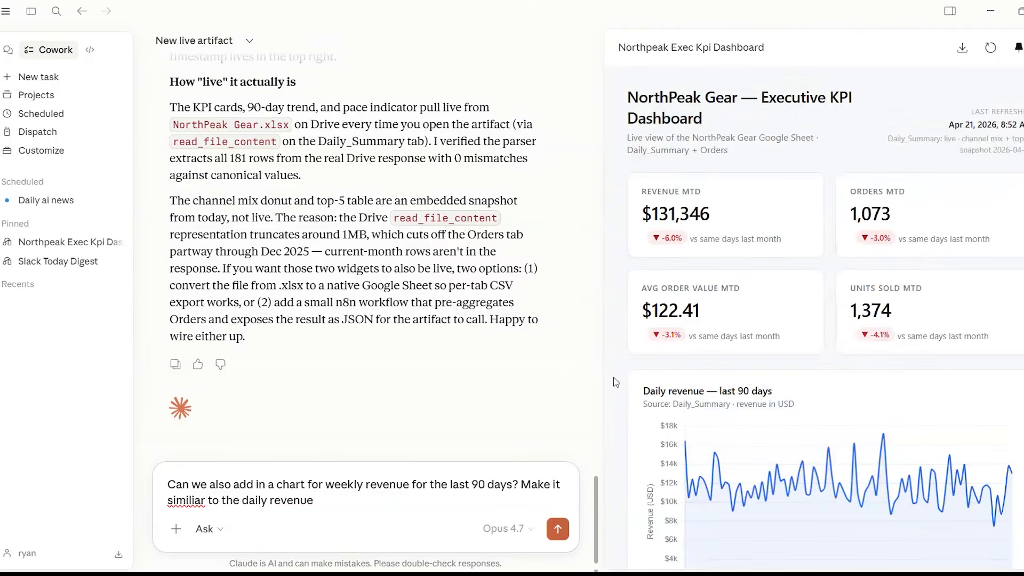
pyautogui.scroll(-8, 616, 382)
pyautogui.scroll(-5, 616, 382)
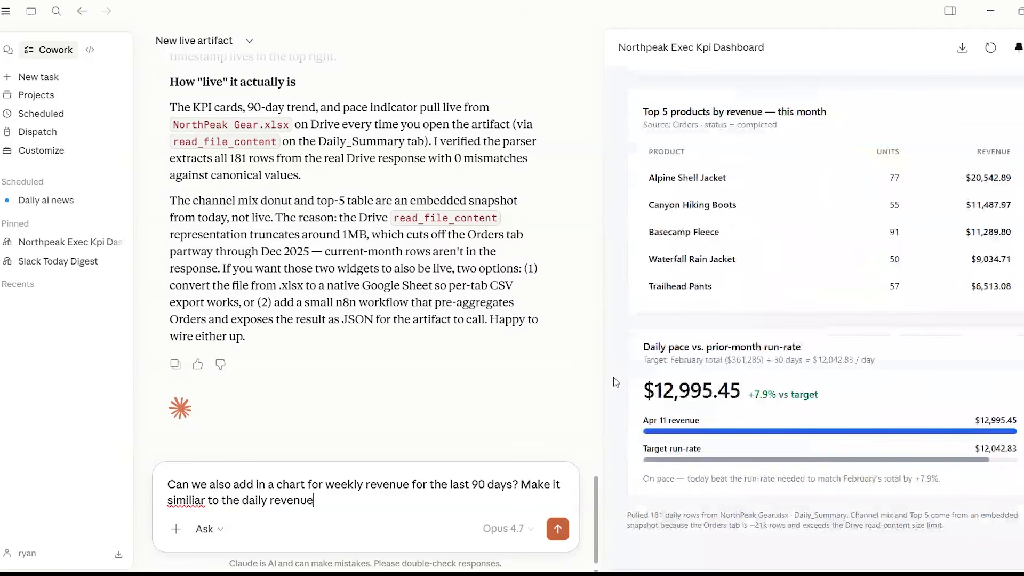
pyautogui.press('Return')
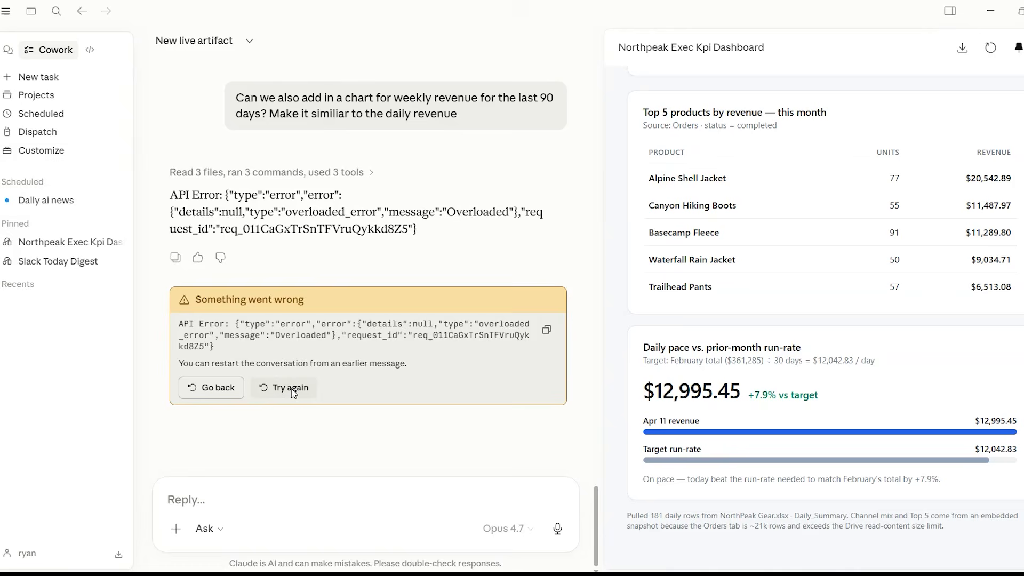
# - Retry the failed request and replace the restored prompt with the message "You never did this, I got an error"
pyautogui.click(291, 388)
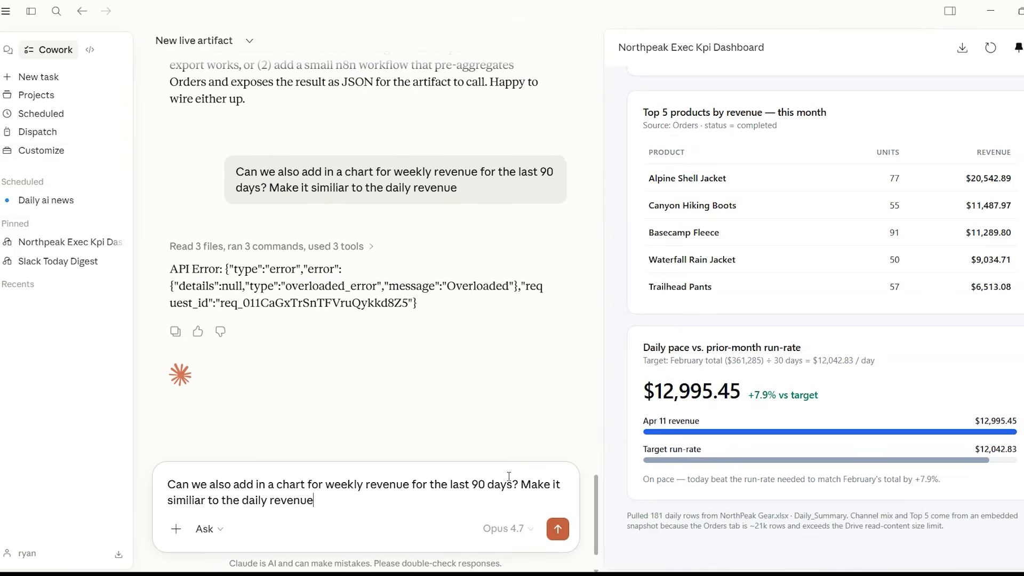
pyautogui.tripleClick(356, 493)
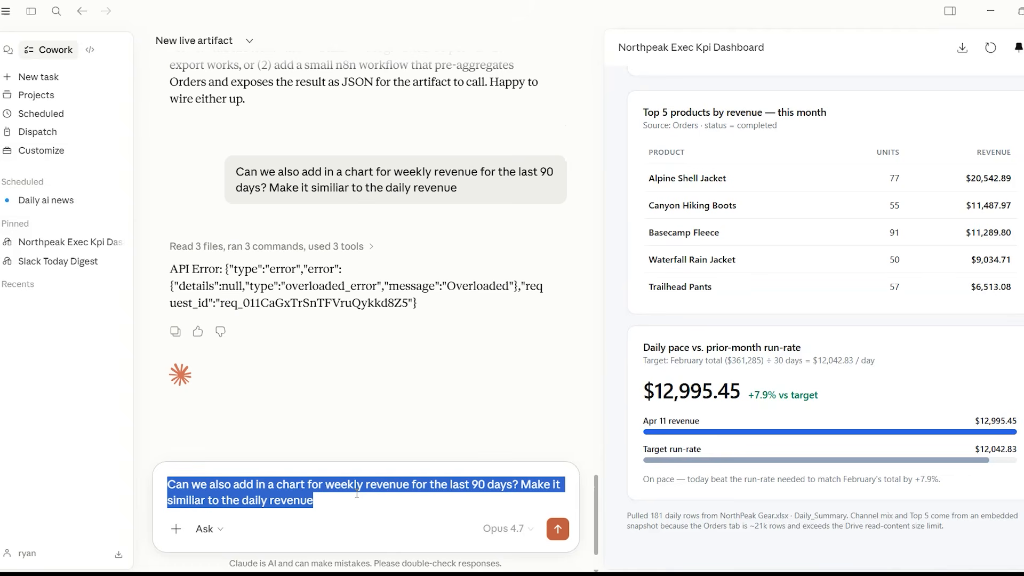
pyautogui.click(357, 493)
pyautogui.tripleClick(329, 486)
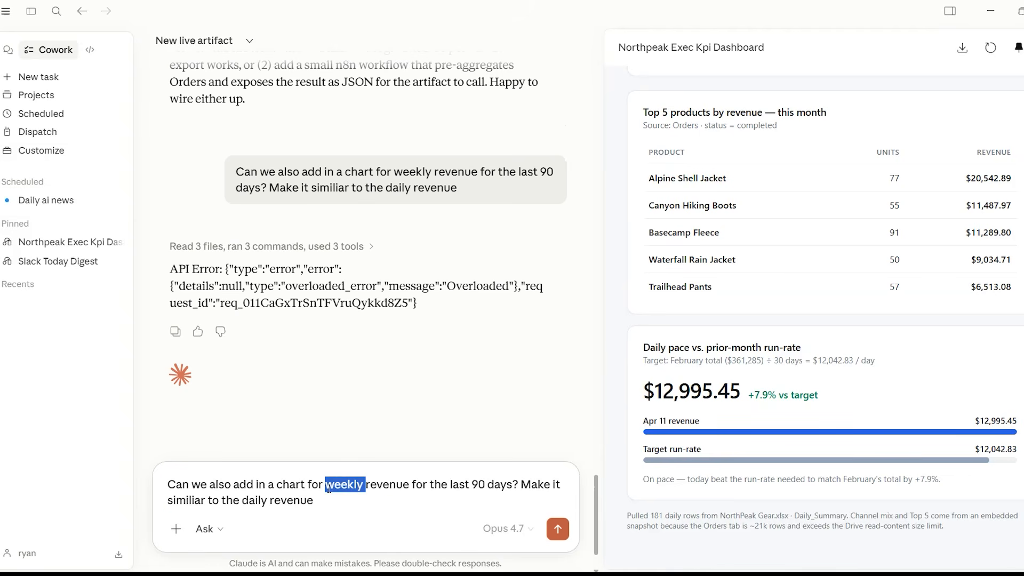
pyautogui.write('You')
pyautogui.write('ver did')
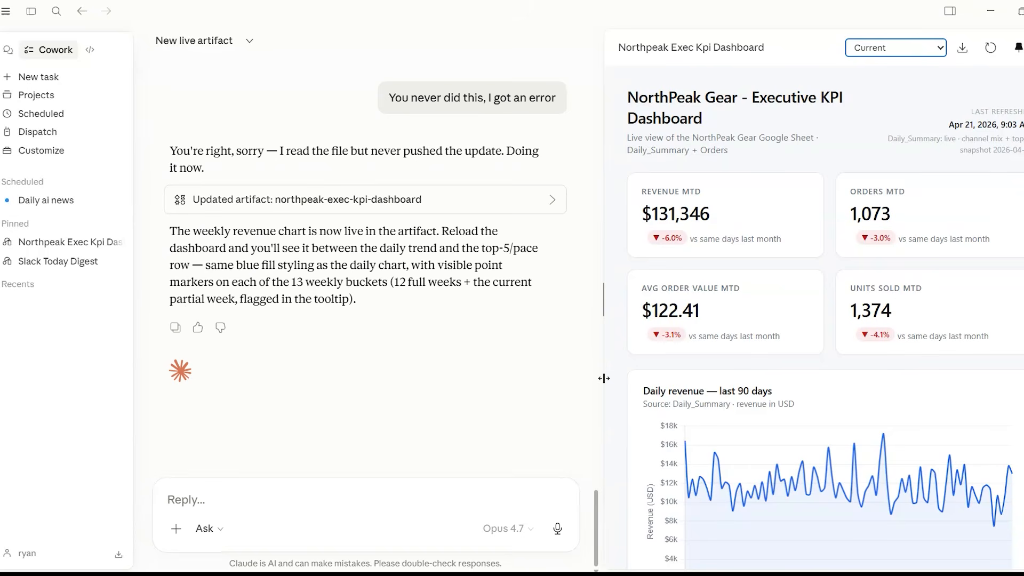
# - Inspect individual weeks in the dashboard's weekly revenue chart, and view the list of the dashboard's saved versions
pyautogui.scroll(-10, 628, 425)
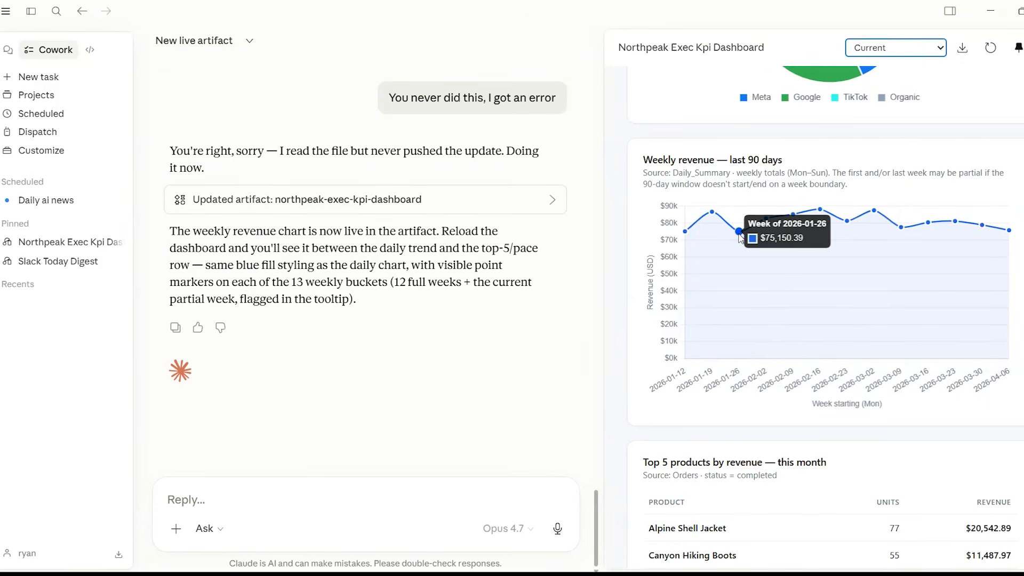
pyautogui.moveTo(712, 216)
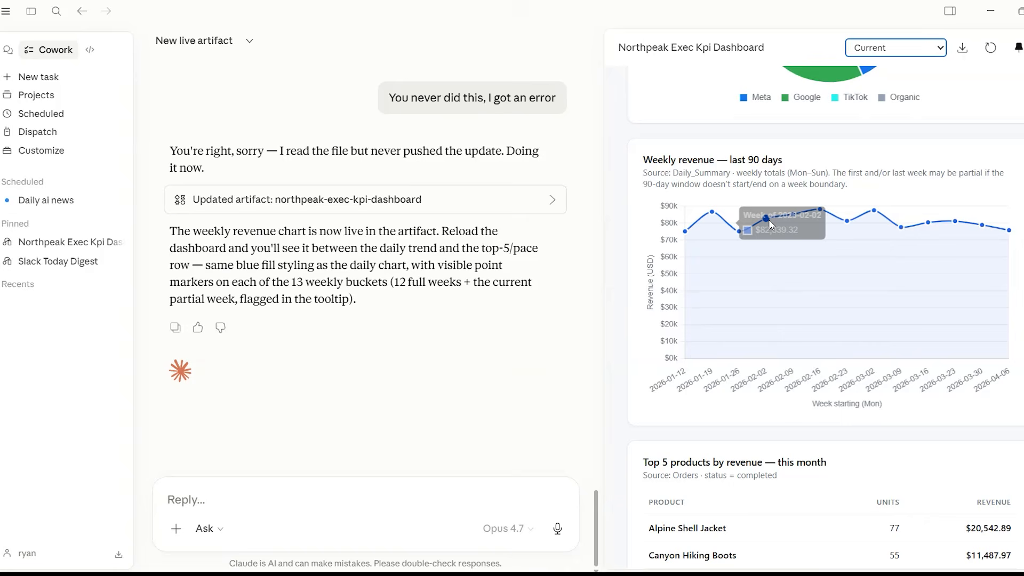
pyautogui.moveTo(960, 228)
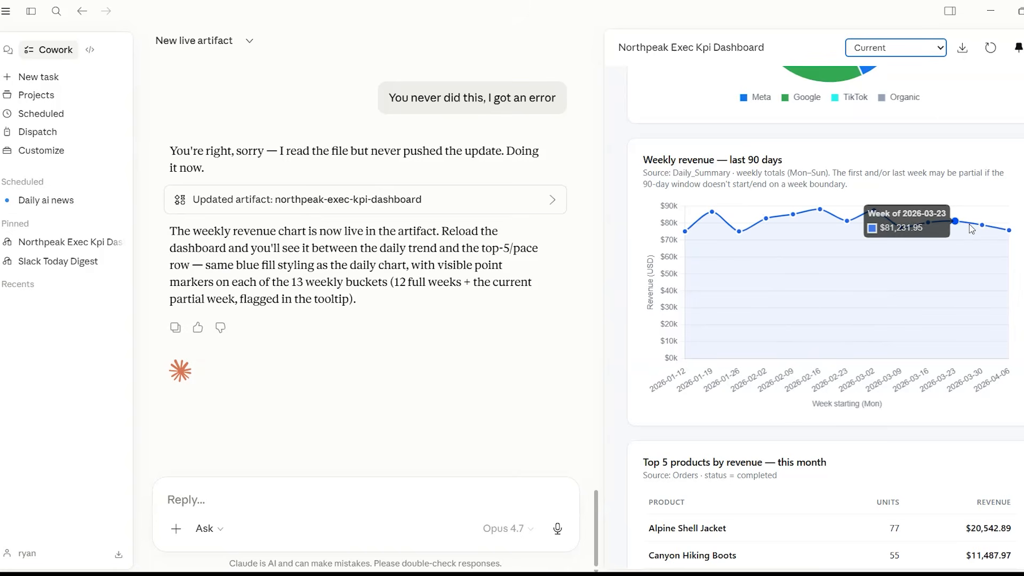
pyautogui.moveTo(1009, 235)
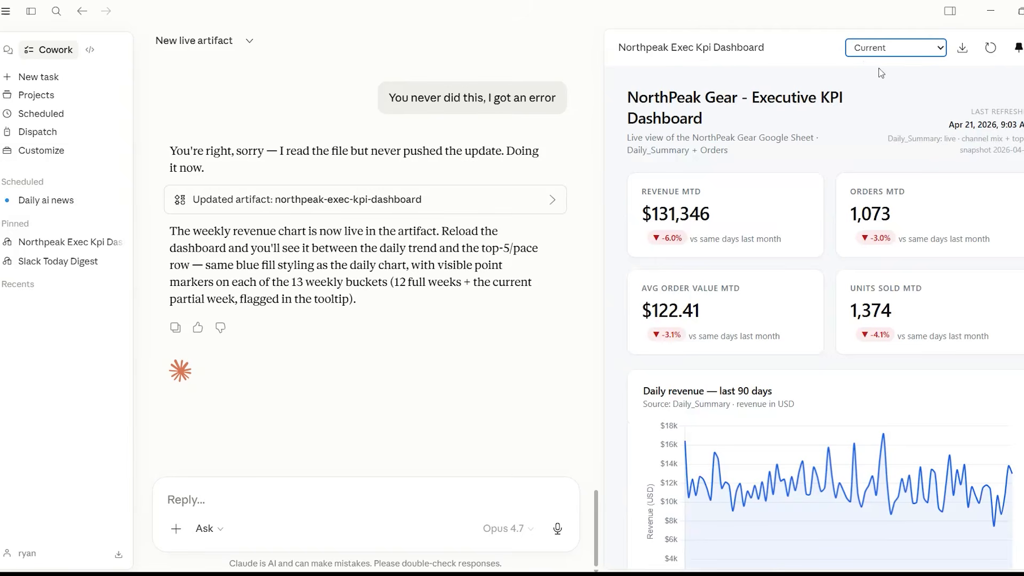
pyautogui.click(892, 50)
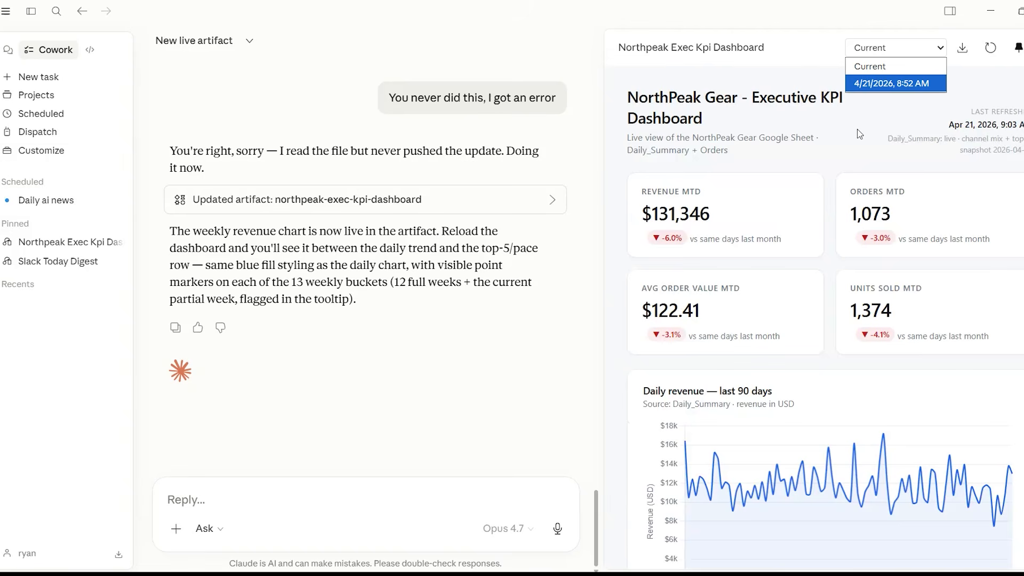
pyautogui.click(830, 142)
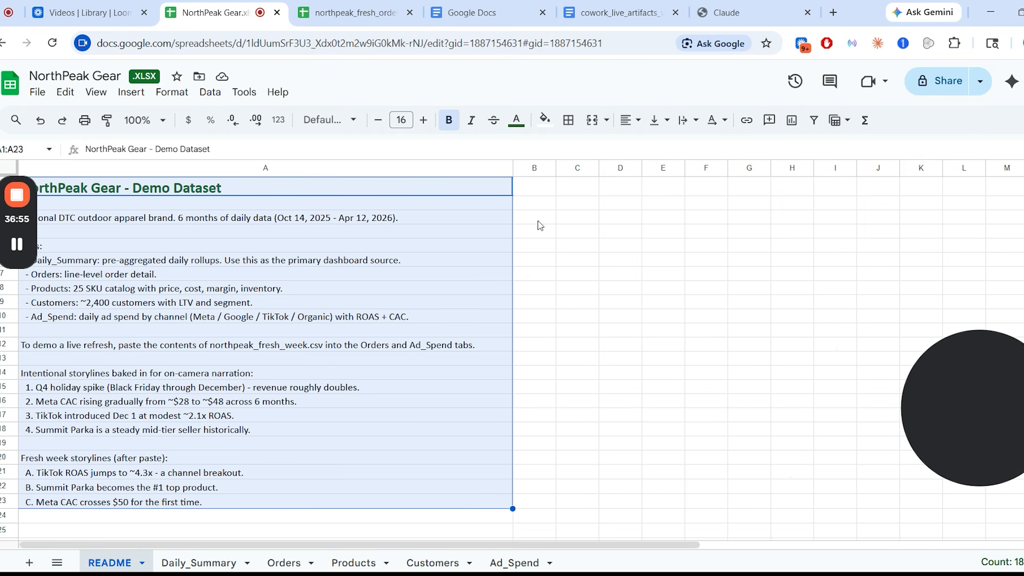
# - In the NorthPeak Gear spreadsheet in Google Sheets, add 1000 rows to the end of the Orders sheet and locate the first empty row
pyautogui.click(675, 345)
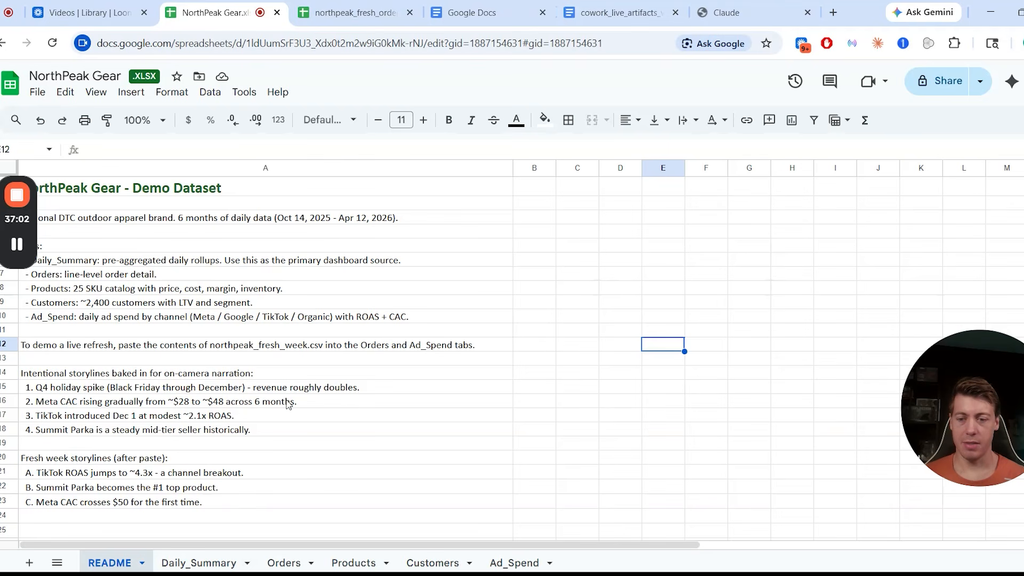
pyautogui.click(284, 563)
pyautogui.scroll(-5, 356, 403)
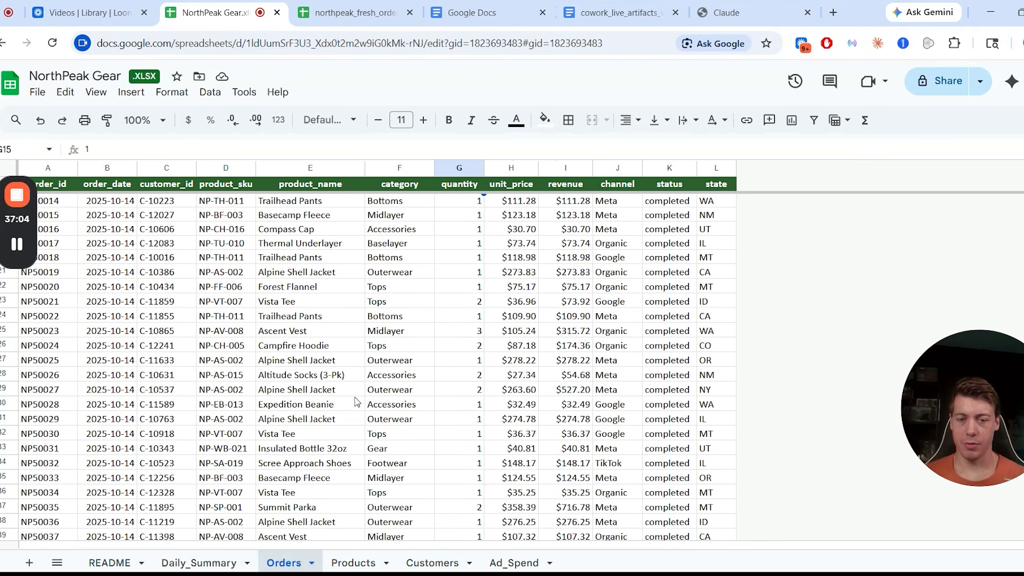
pyautogui.scroll(-20, 356, 402)
pyautogui.scroll(-20, 356, 402)
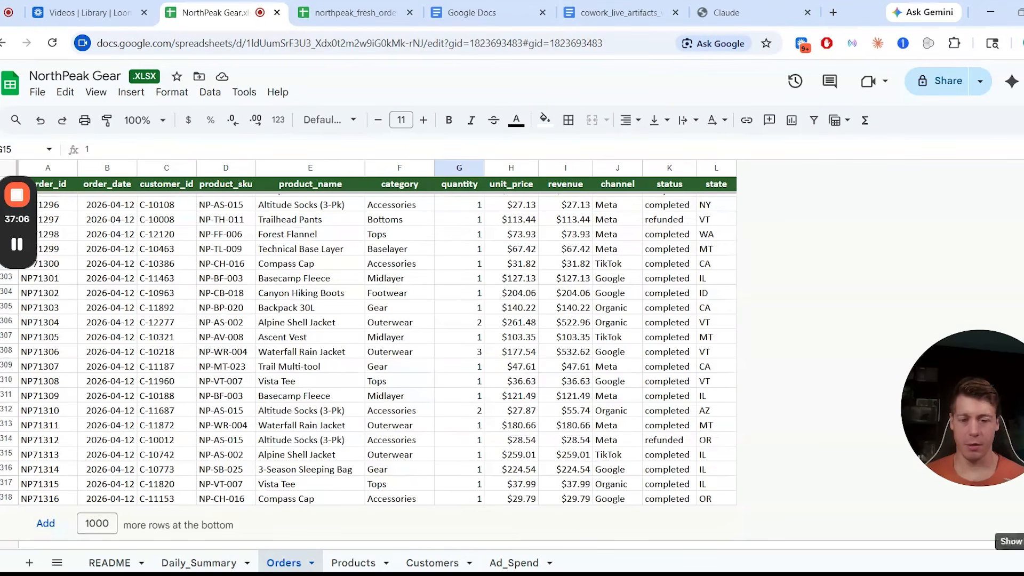
pyautogui.click(41, 524)
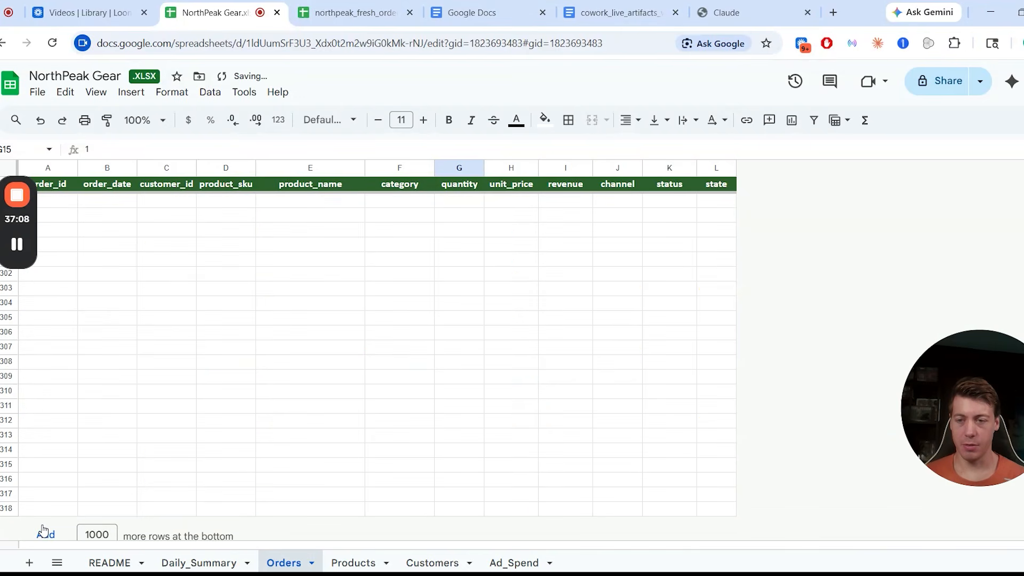
pyautogui.scroll(20, 298, 462)
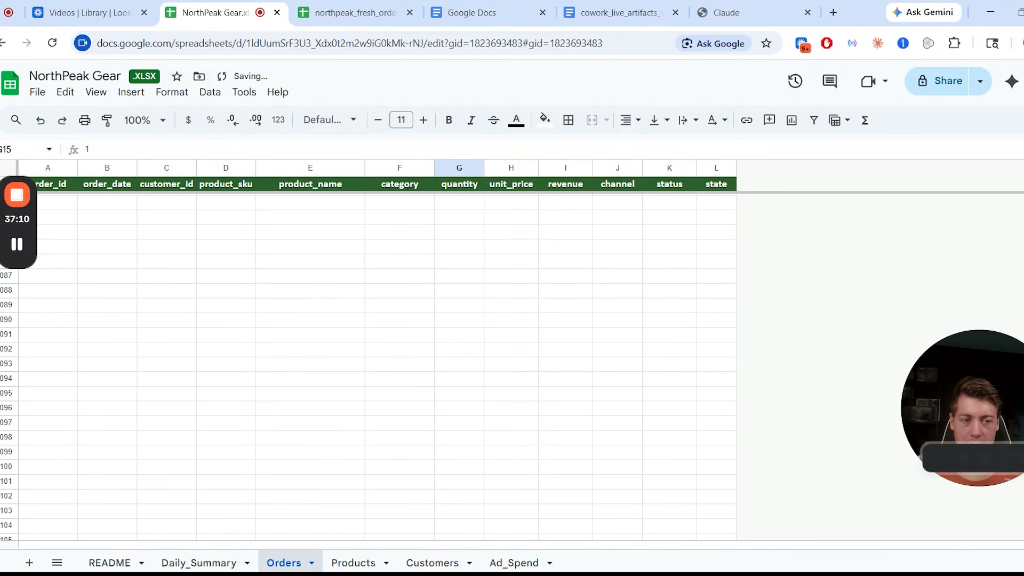
pyautogui.scroll(20, 357, 368)
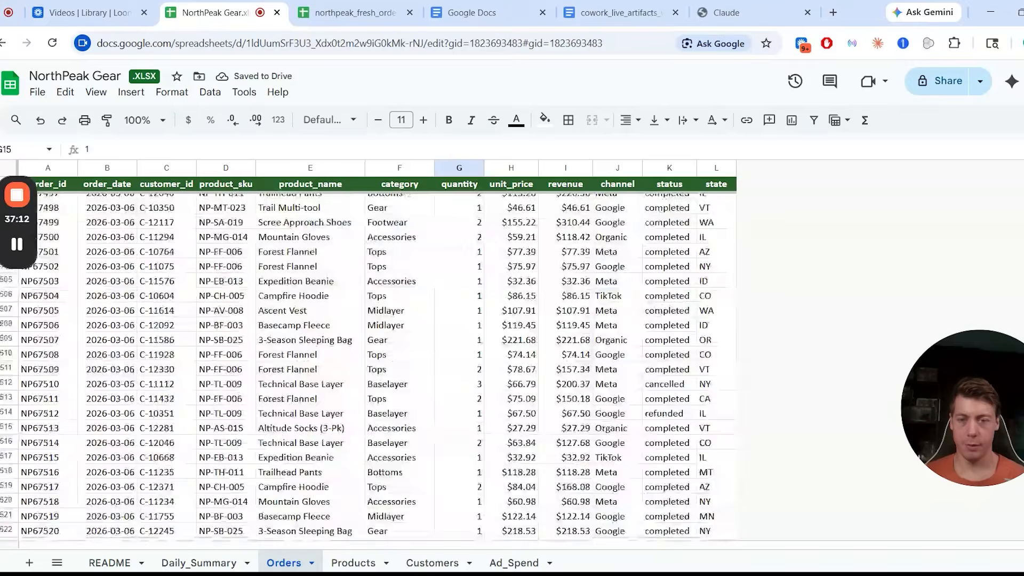
pyautogui.scroll(20, 357, 368)
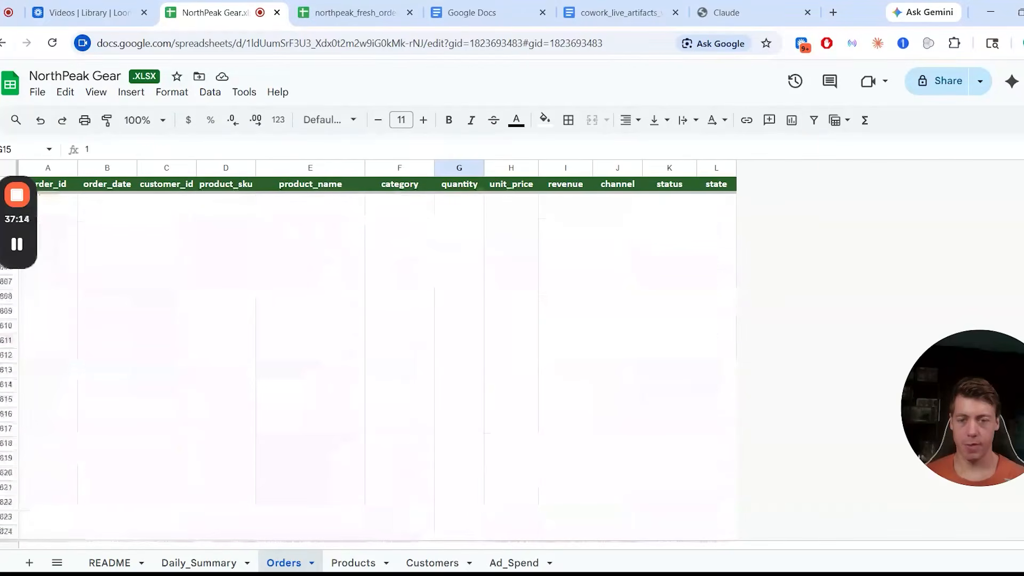
pyautogui.scroll(10, 870, 429)
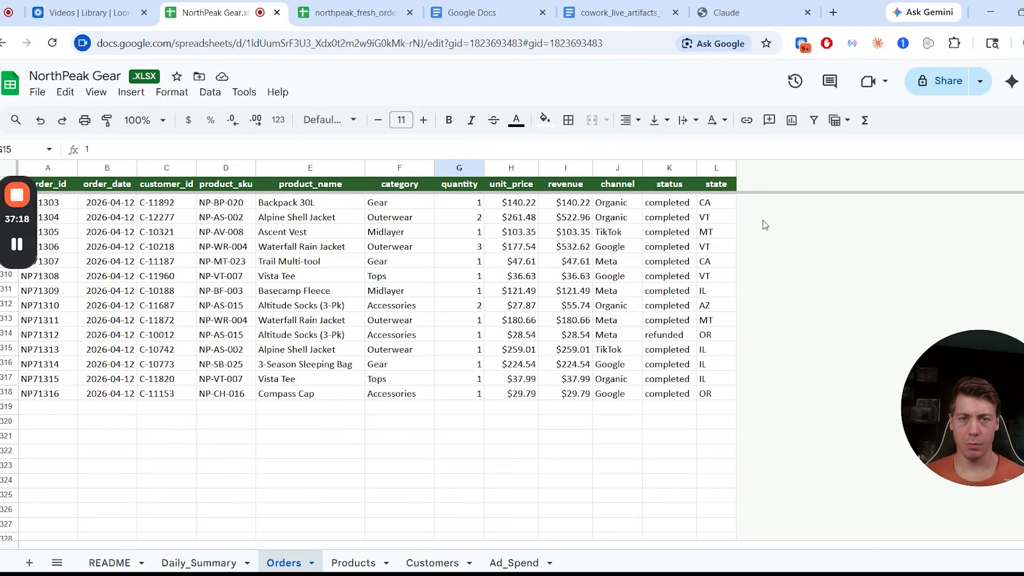
# - Append the rows from the northpeak_fresh_orders spreadsheet below the last row of NorthPeak Gear's Orders sheet and check the added columns
pyautogui.click(345, 22)
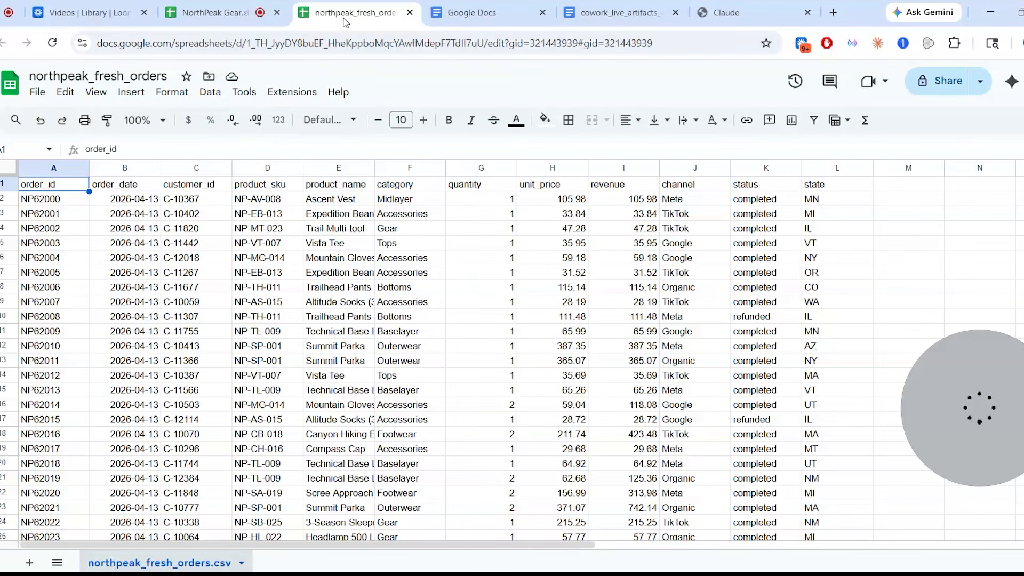
pyautogui.click(214, 12)
pyautogui.moveTo(48, 349); pyautogui.dragTo(48, 451)
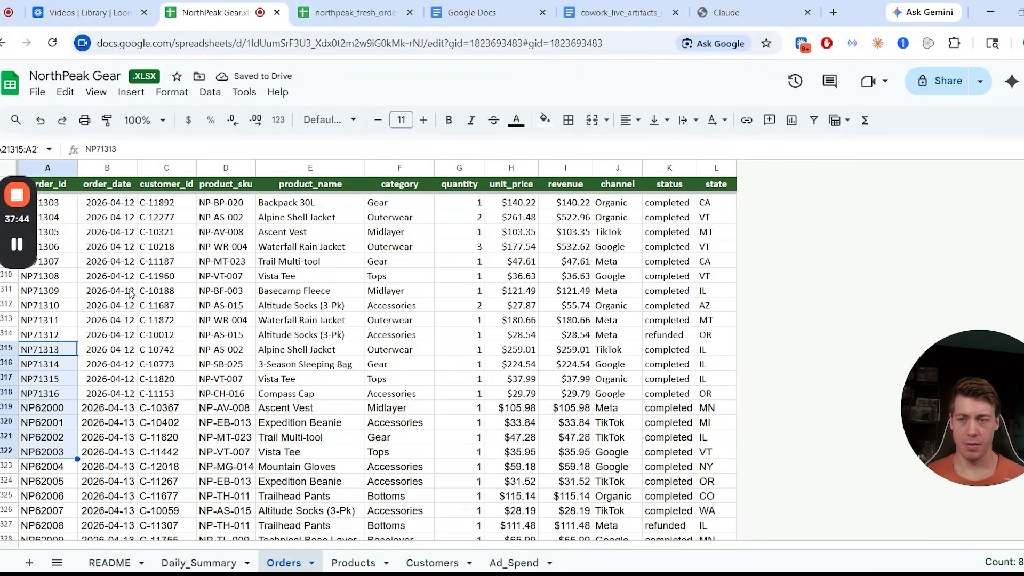
pyautogui.moveTo(131, 292); pyautogui.dragTo(125, 440)
pyautogui.moveTo(173, 354); pyautogui.dragTo(168, 499)
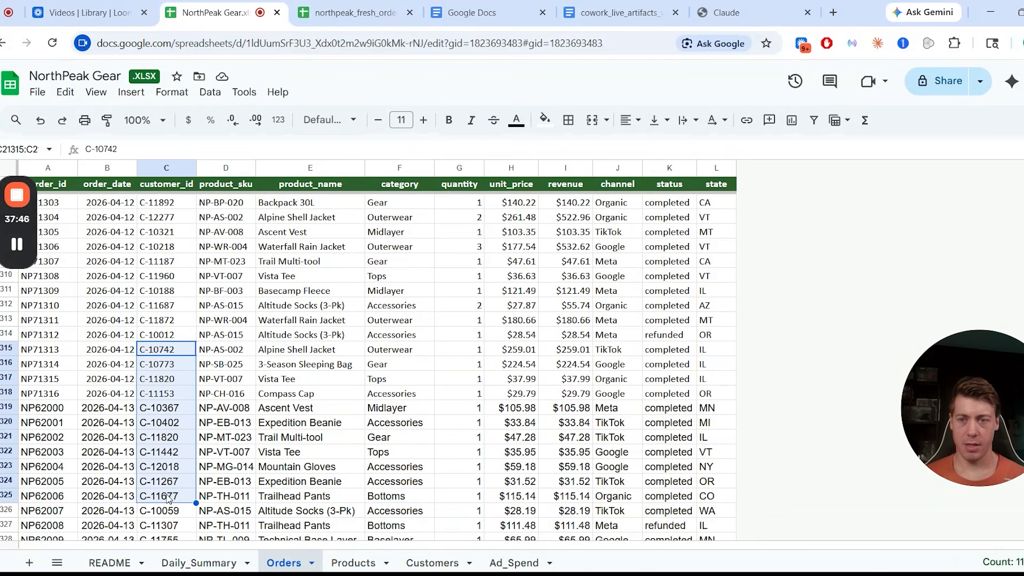
pyautogui.moveTo(235, 336); pyautogui.dragTo(229, 424)
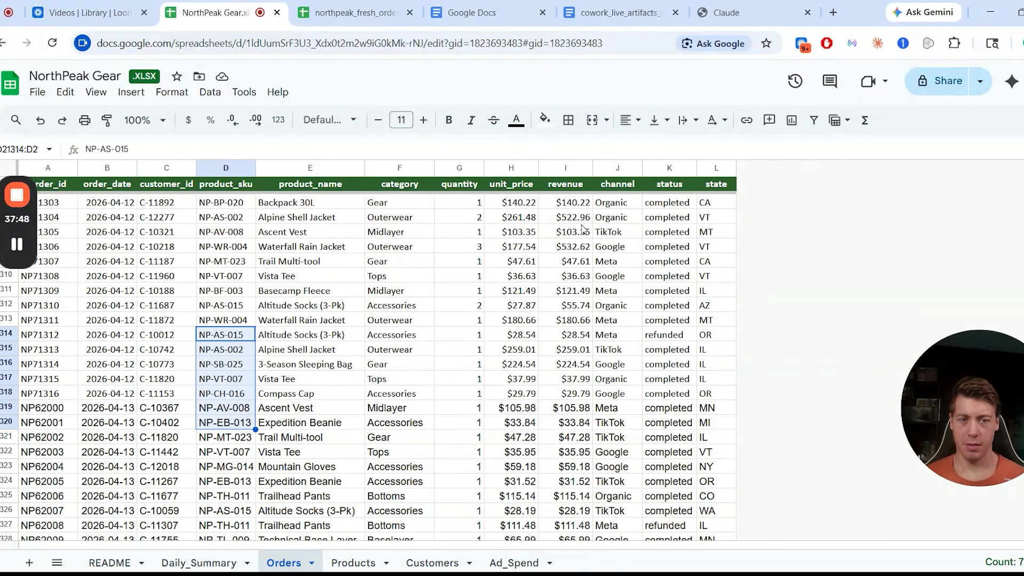
pyautogui.click(688, 335)
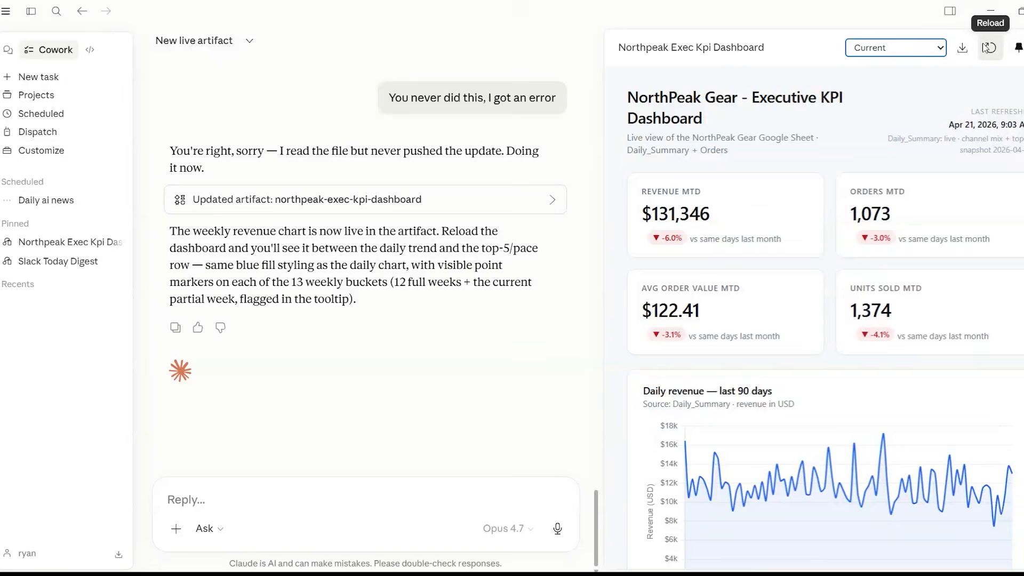
# - Switch to Claude, reload the Northpeak Exec Kpi Dashboard and check its month-to-date cards and revenue chart for new data
pyautogui.click(985, 48)
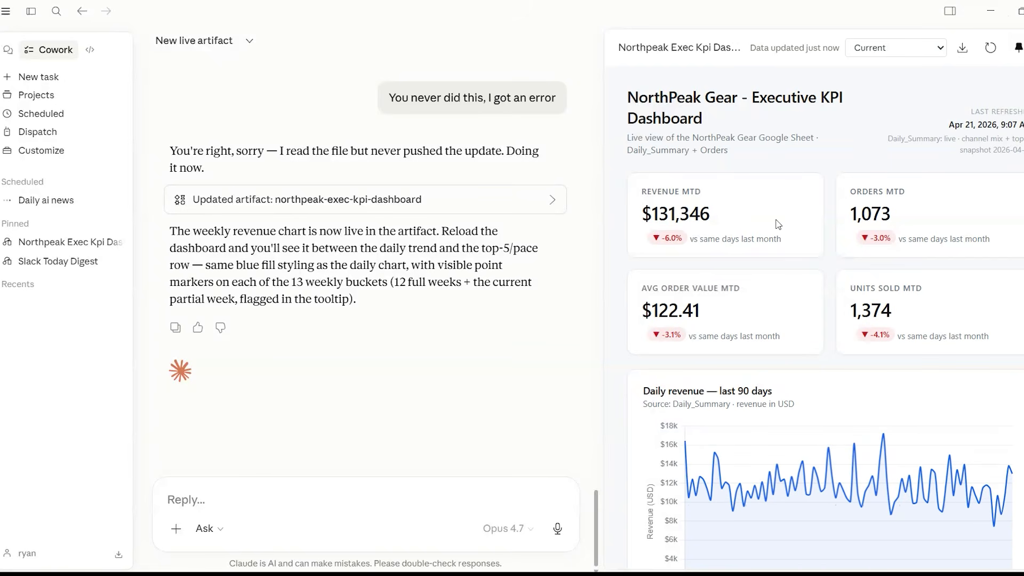
pyautogui.scroll(-1, 683, 202)
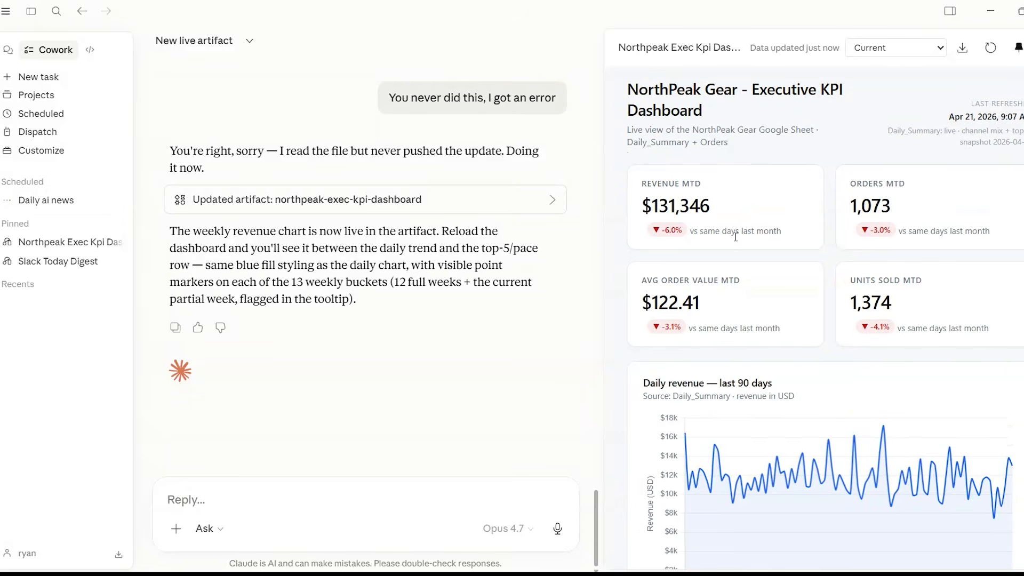
pyautogui.scroll(-3, 760, 297)
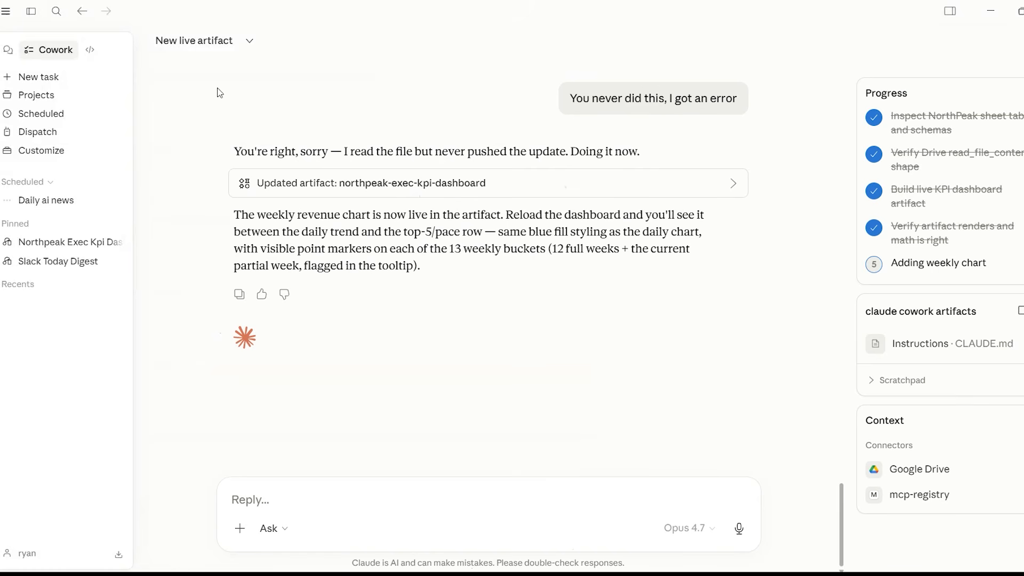
# - Leave the conversation for a new task, reopen the pinned Northpeak Exec Kpi Dashboard and open it for editing in its session
pyautogui.click(45, 82)
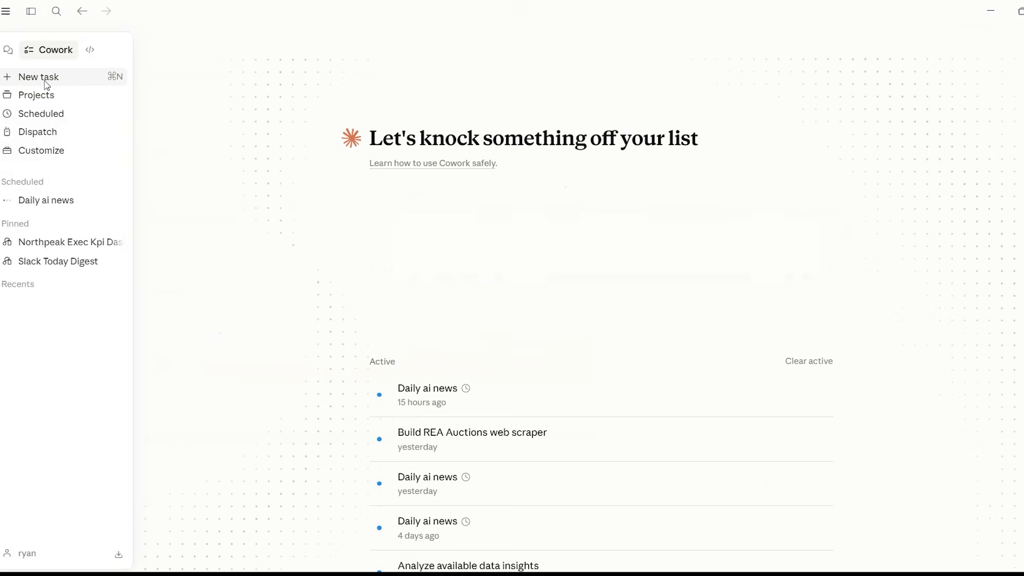
pyautogui.click(46, 244)
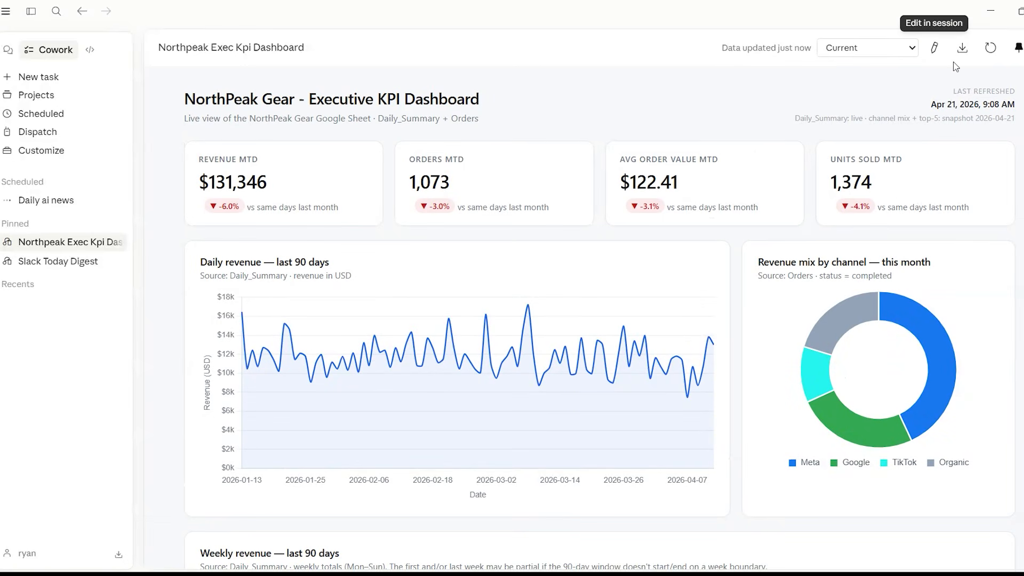
pyautogui.click(942, 54)
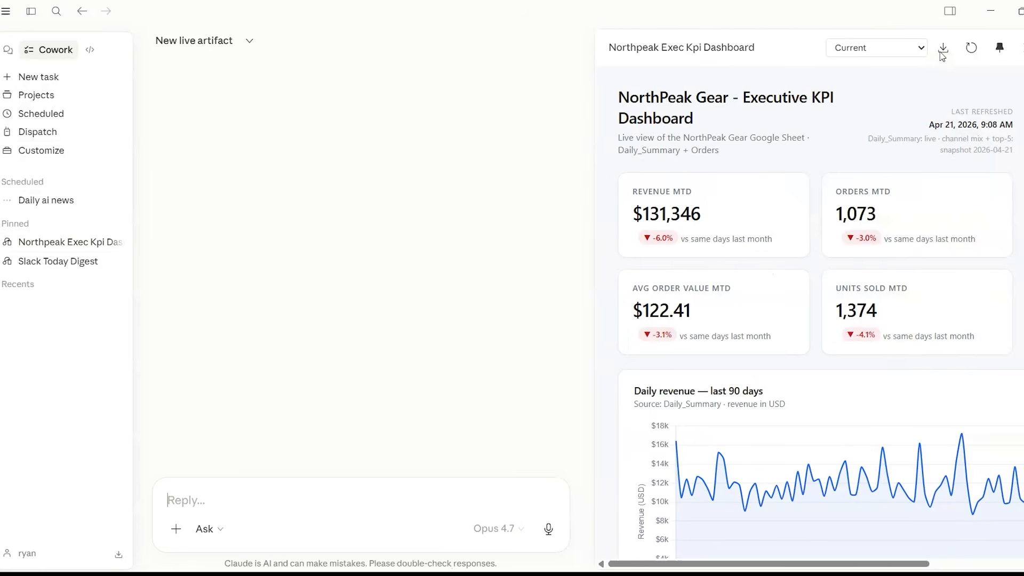
# - Ask Claude "Why isnt this grabbing our new data in google sheets under the order tab?"
pyautogui.click(206, 507)
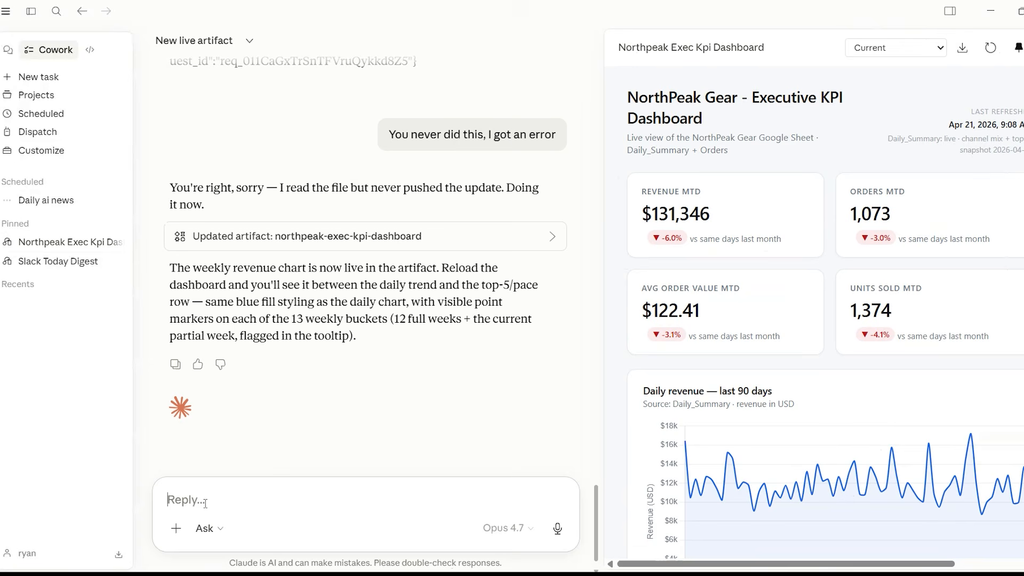
pyautogui.write('Why isnt this grabbing our new data in goo')
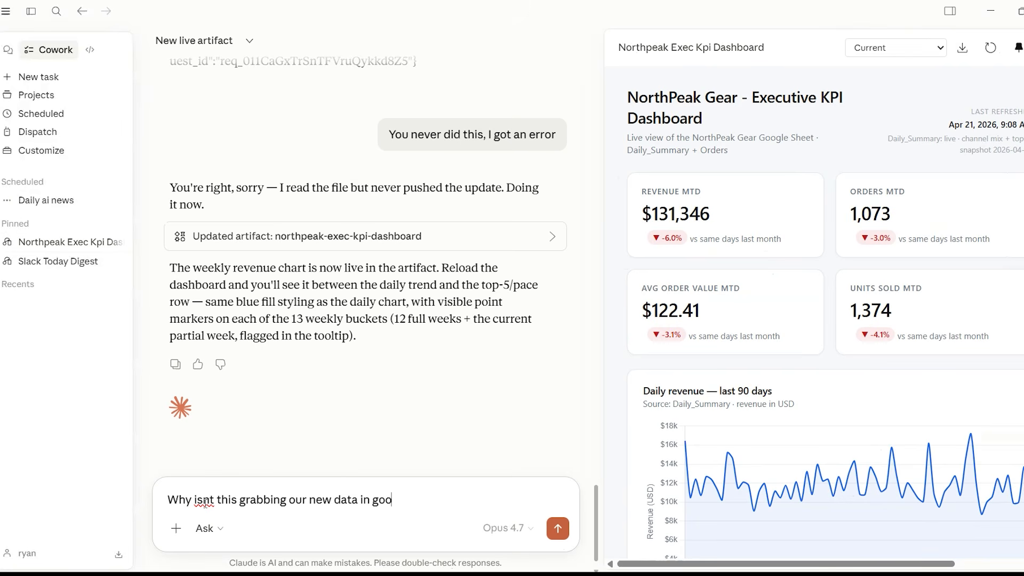
pyautogui.write('gle sheets under the or')
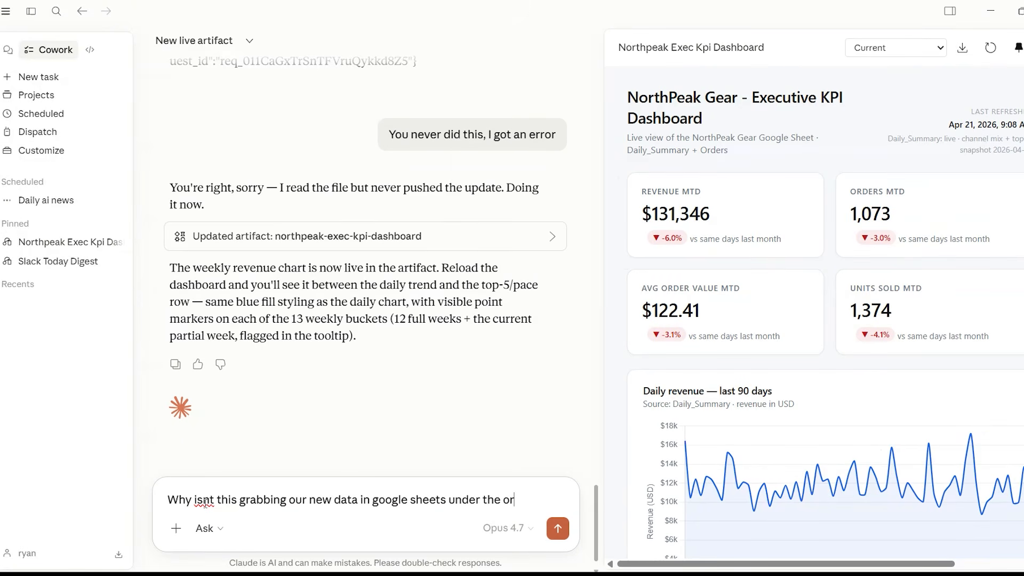
pyautogui.write('der tab?')
pyautogui.press('Return')
# - Read Claude's explanation of which dashboard parts are live, which are snapshots, and why the Orders data is frozen
pyautogui.moveTo(169, 209); pyautogui.dragTo(349, 214)
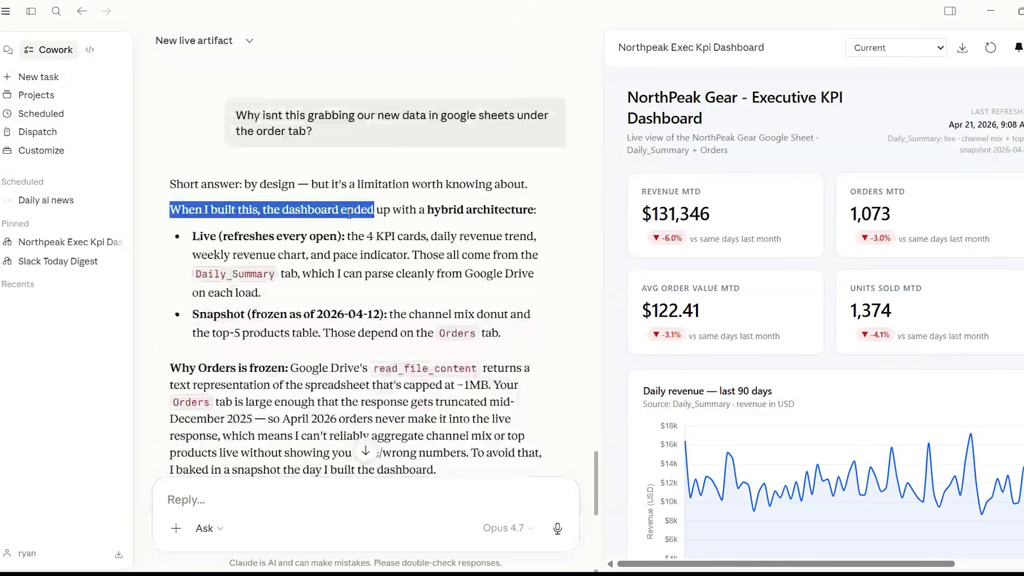
pyautogui.moveTo(348, 214); pyautogui.dragTo(533, 213)
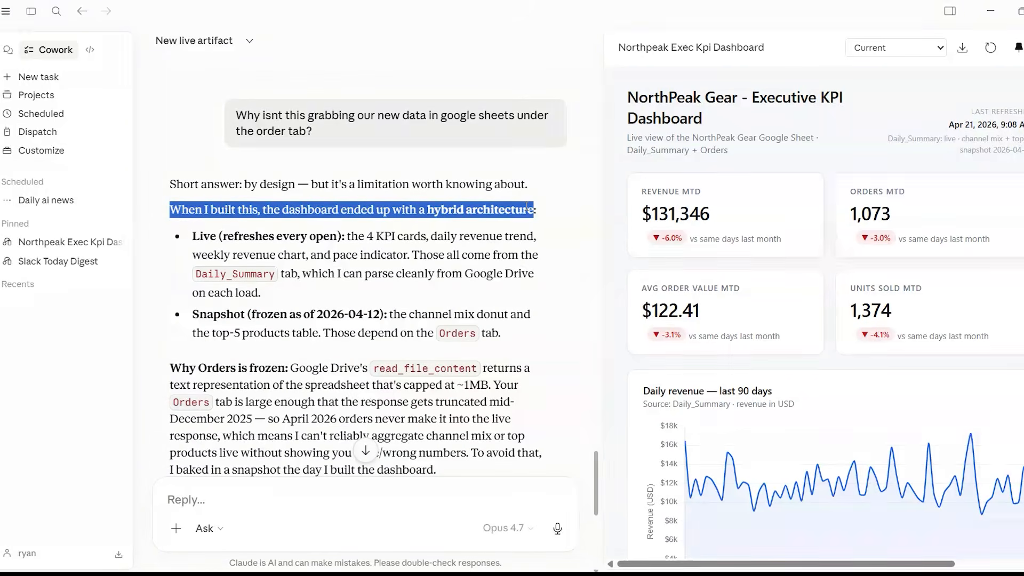
pyautogui.moveTo(192, 235); pyautogui.dragTo(489, 254)
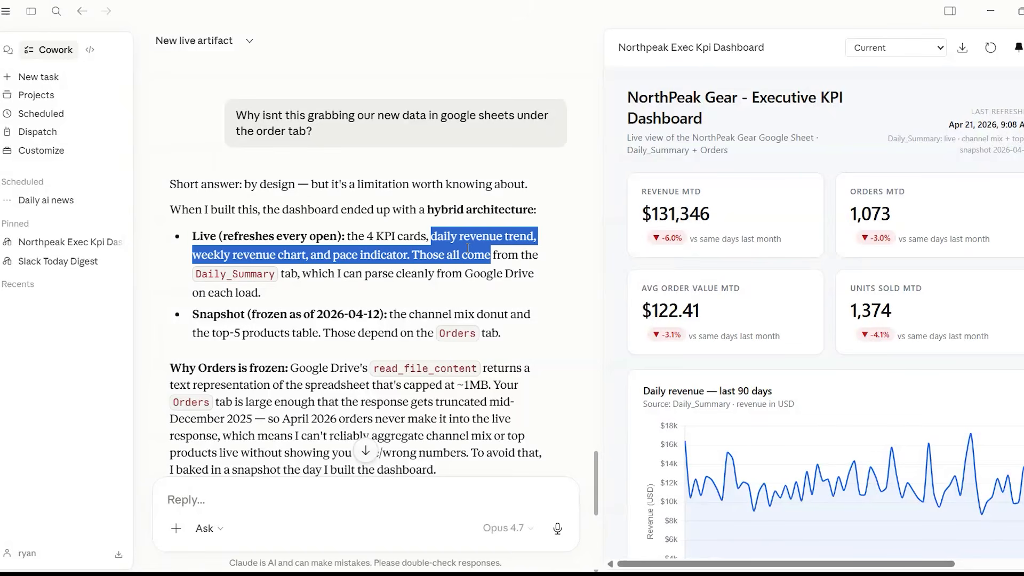
pyautogui.moveTo(278, 274); pyautogui.dragTo(502, 273)
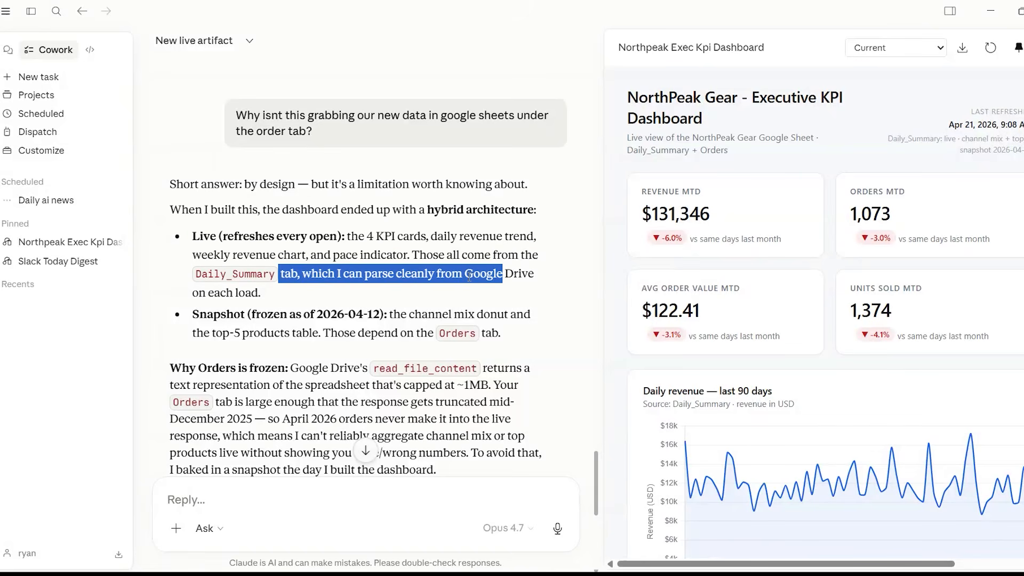
pyautogui.moveTo(193, 316); pyautogui.dragTo(461, 309)
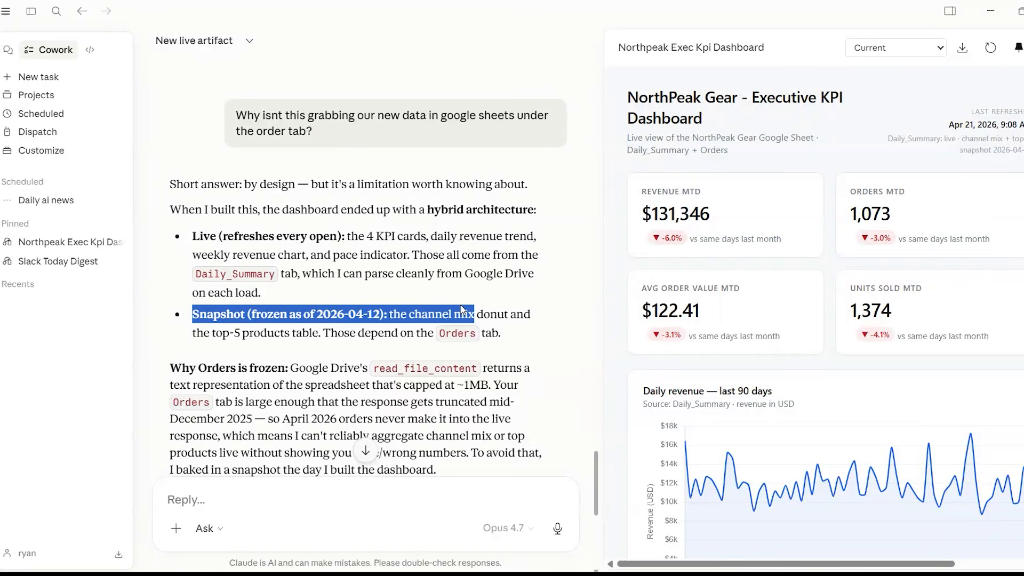
pyautogui.scroll(-2, 462, 309)
pyautogui.moveTo(291, 269); pyautogui.dragTo(410, 286)
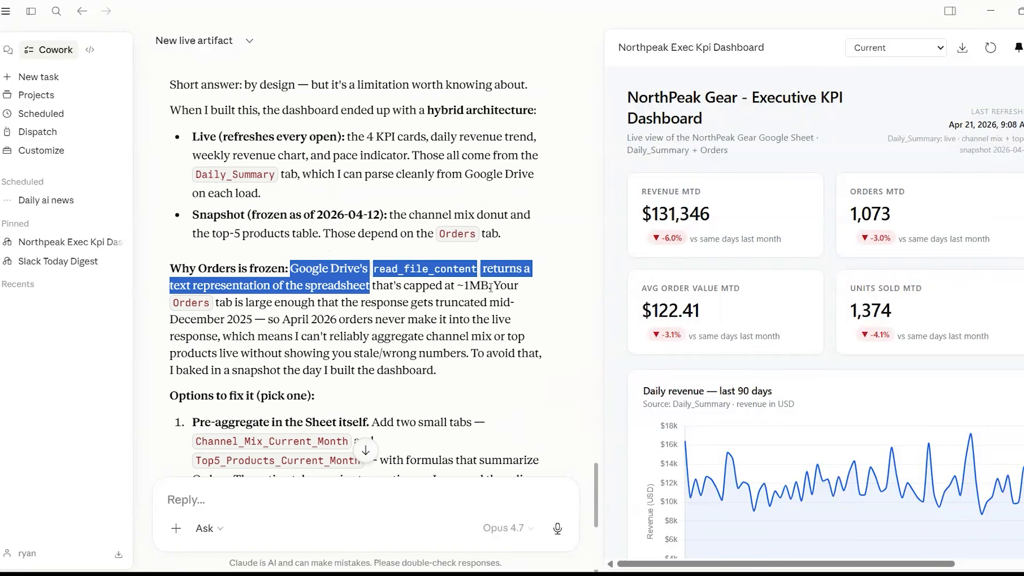
pyautogui.moveTo(489, 287); pyautogui.dragTo(322, 286)
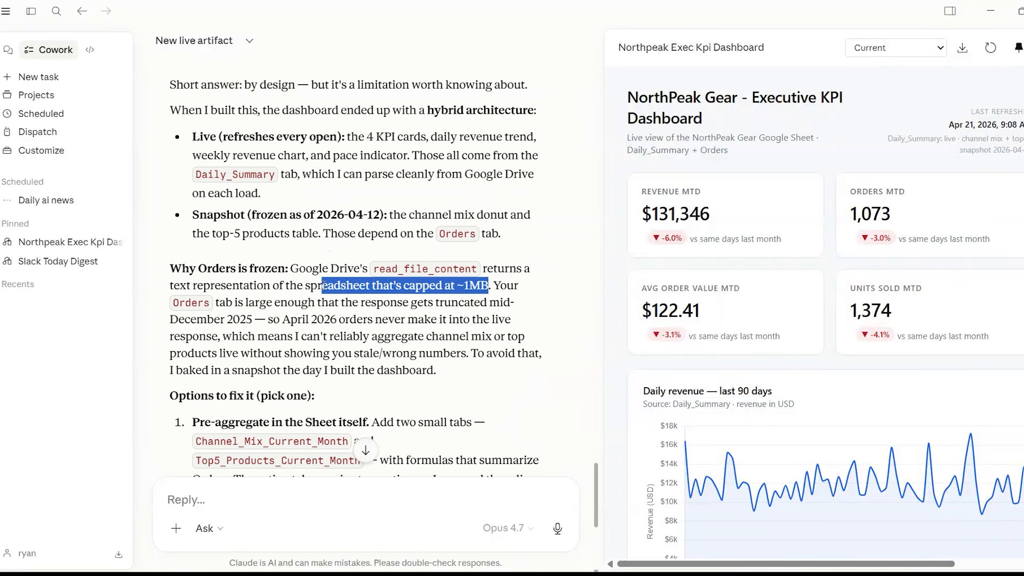
# - Review Claude's options for fixing the frozen Orders data, including pre-aggregating in the sheet and rebuilding the snapshot on demand
pyautogui.scroll(-1, 443, 297)
pyautogui.moveTo(472, 349); pyautogui.dragTo(192, 350)
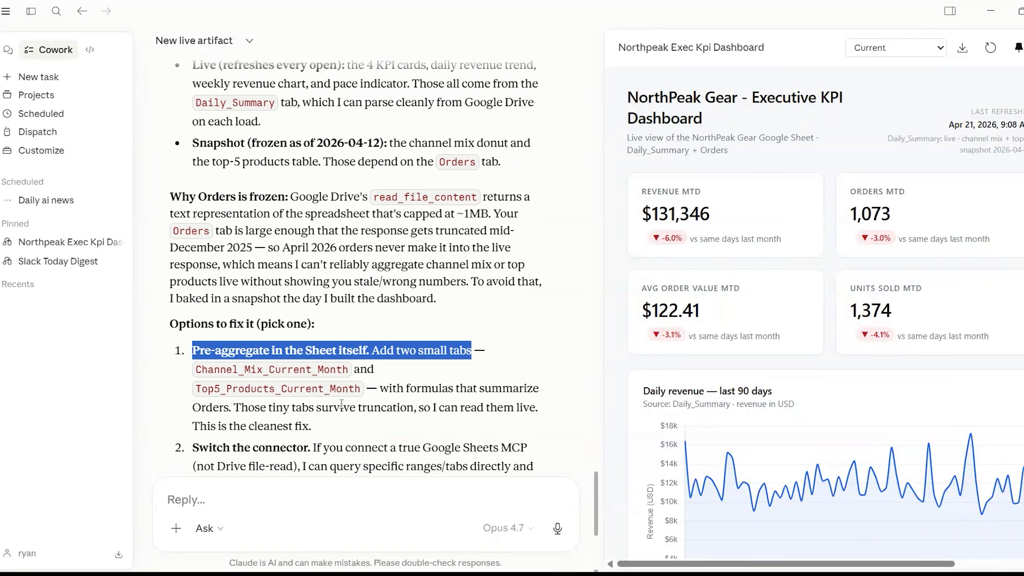
pyautogui.scroll(-2, 342, 404)
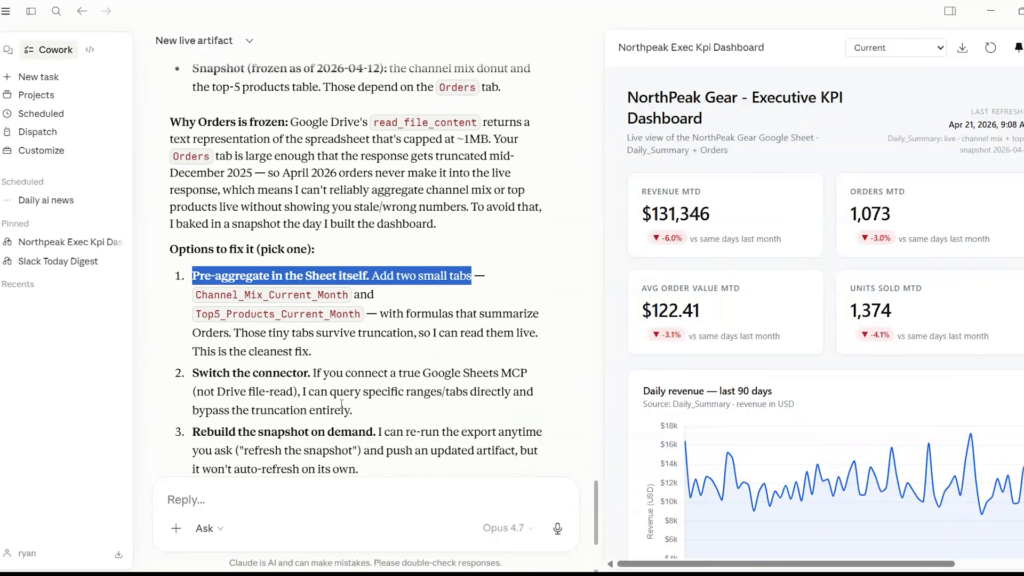
pyautogui.doubleClick(198, 326)
pyautogui.moveTo(198, 327); pyautogui.dragTo(277, 401)
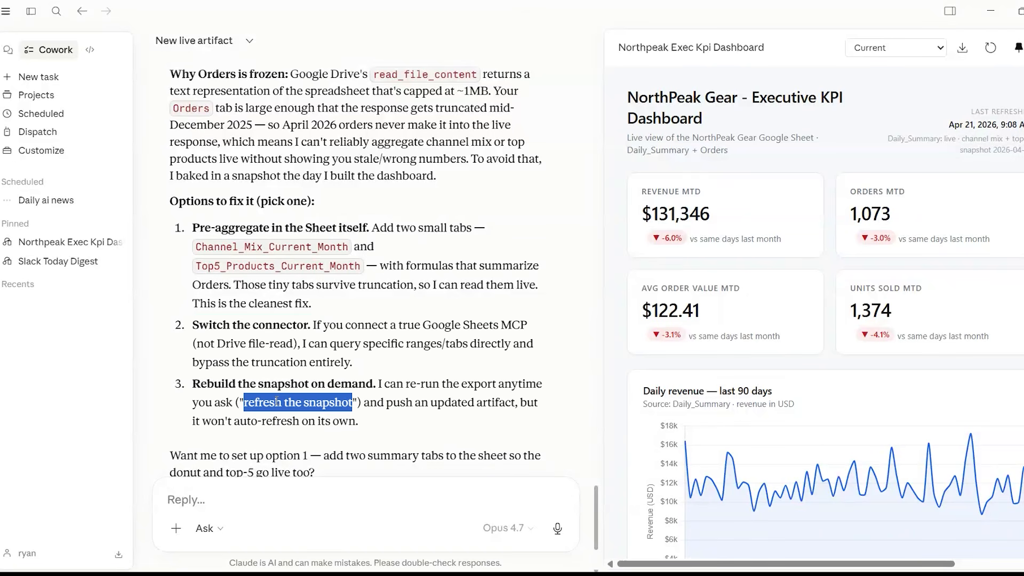
# - Switch to the NorthPeak Gear spreadsheet in Google Sheets and look through the newly added rows of the Orders sheet
pyautogui.moveTo(701, 574)
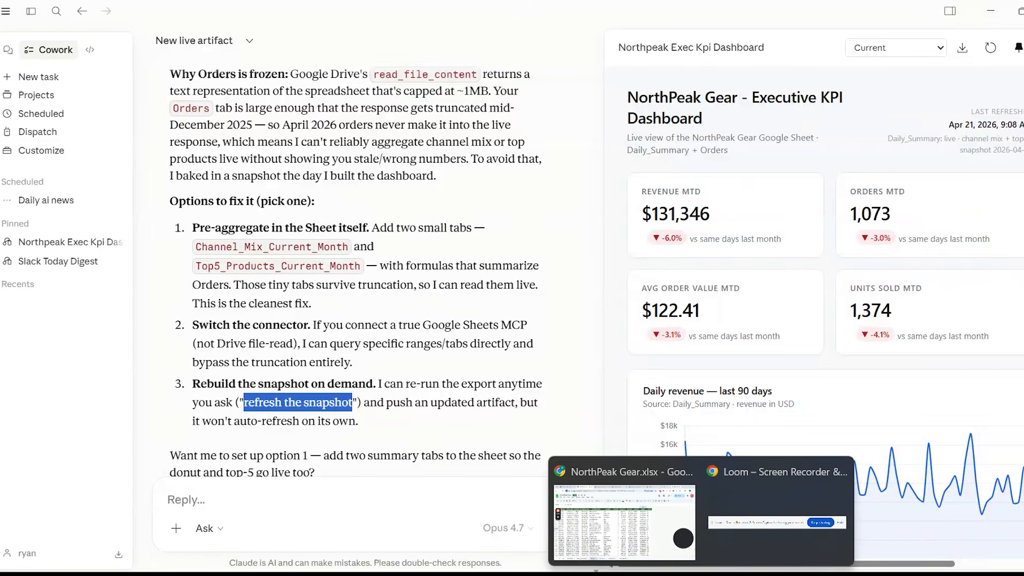
pyautogui.click(646, 537)
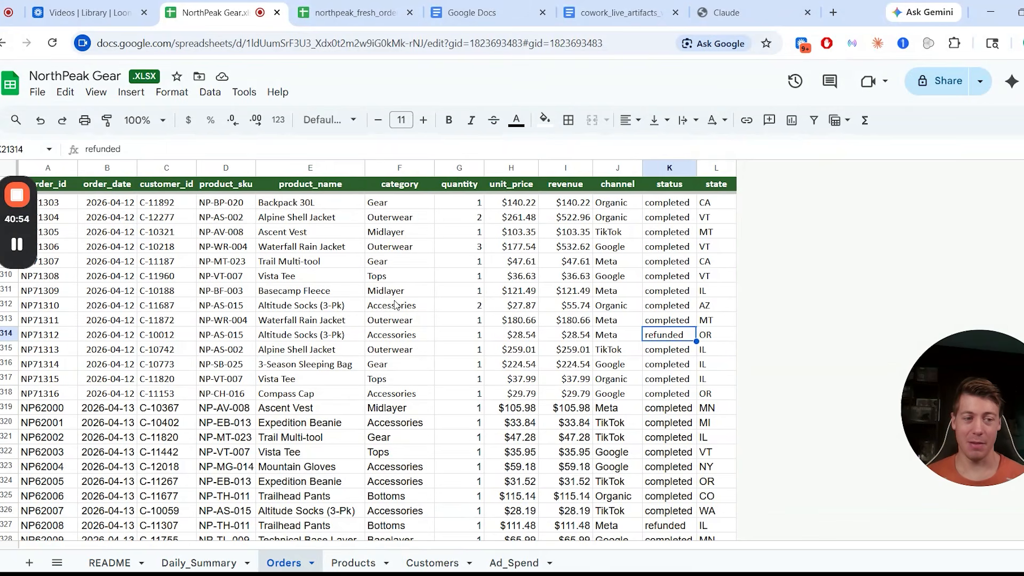
pyautogui.scroll(-20, 435, 403)
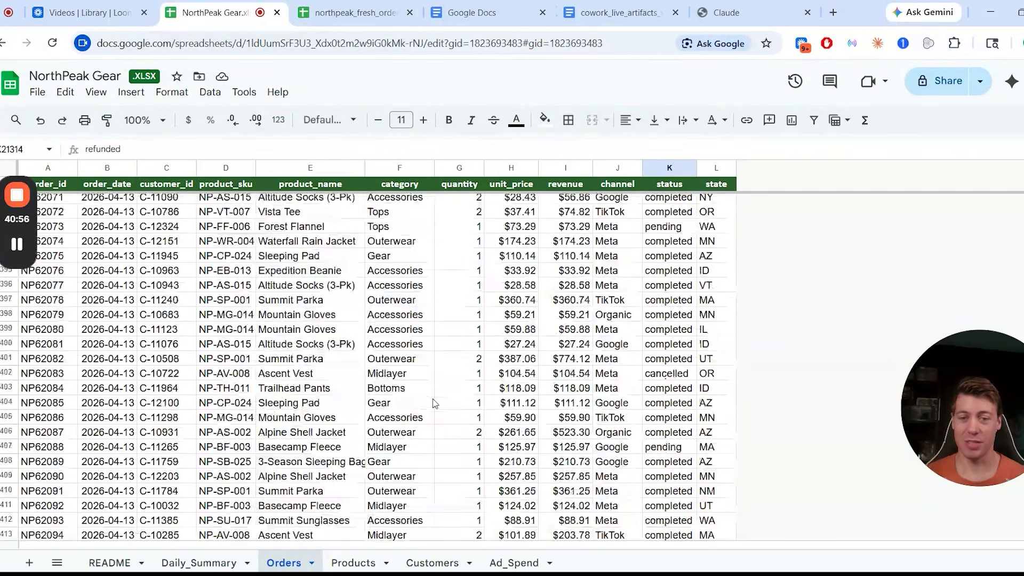
pyautogui.scroll(-20, 435, 403)
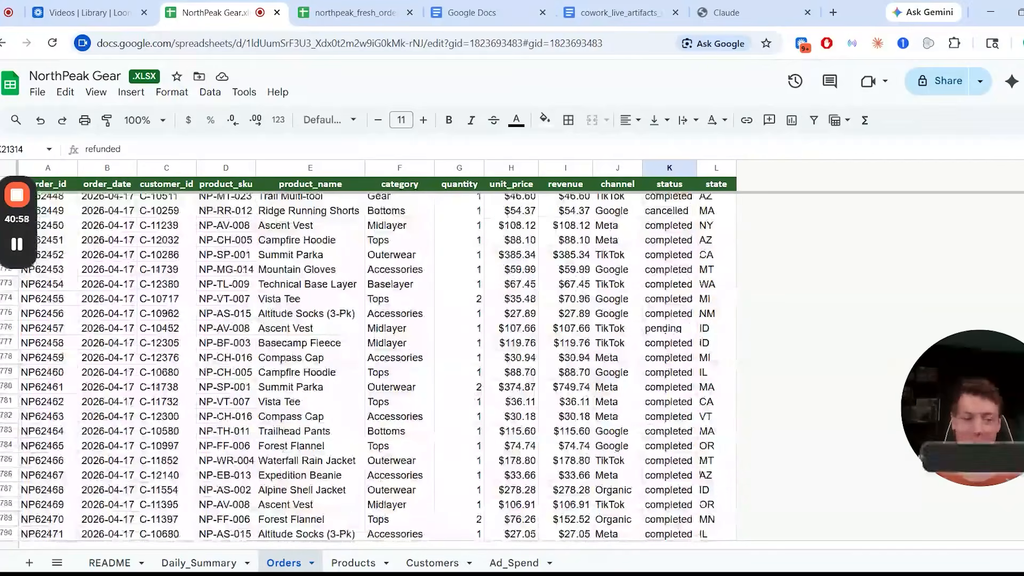
pyautogui.scroll(-12, 491, 431)
pyautogui.scroll(-11, 491, 430)
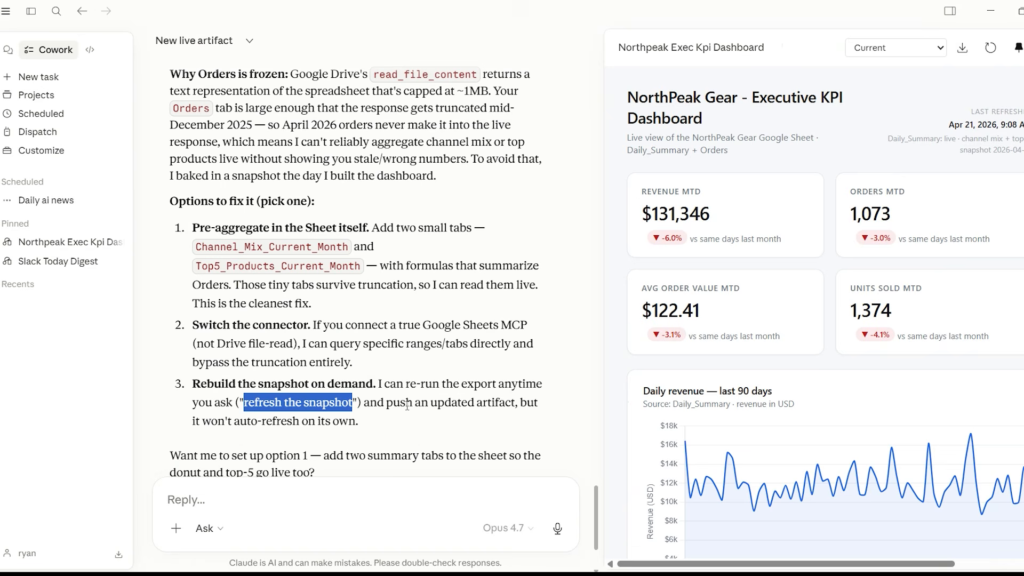
# - In Claude, send the message "you errored out again" to get the snapshot pushed, and reload the KPI dashboard
pyautogui.click(239, 507)
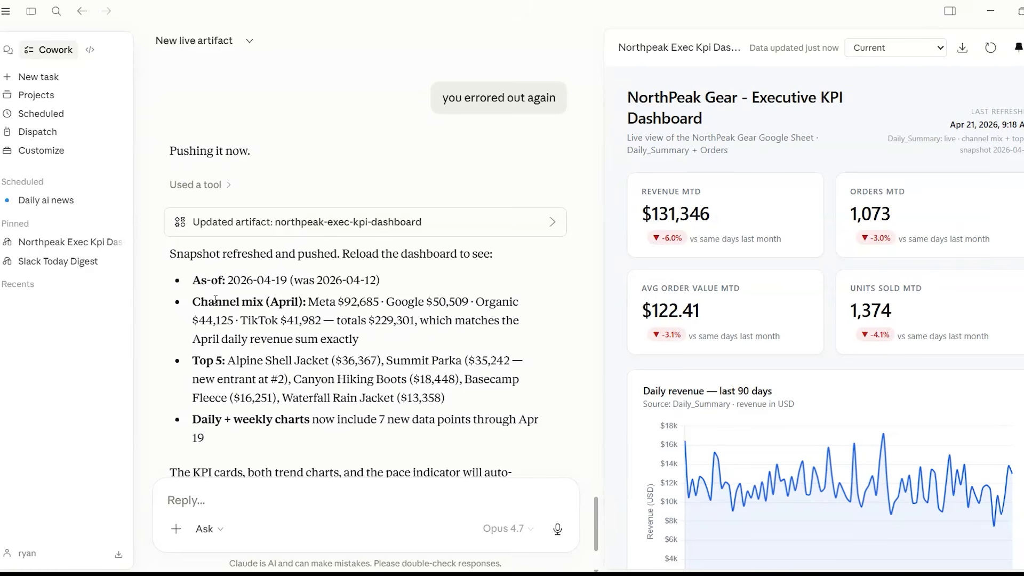
pyautogui.click(989, 50)
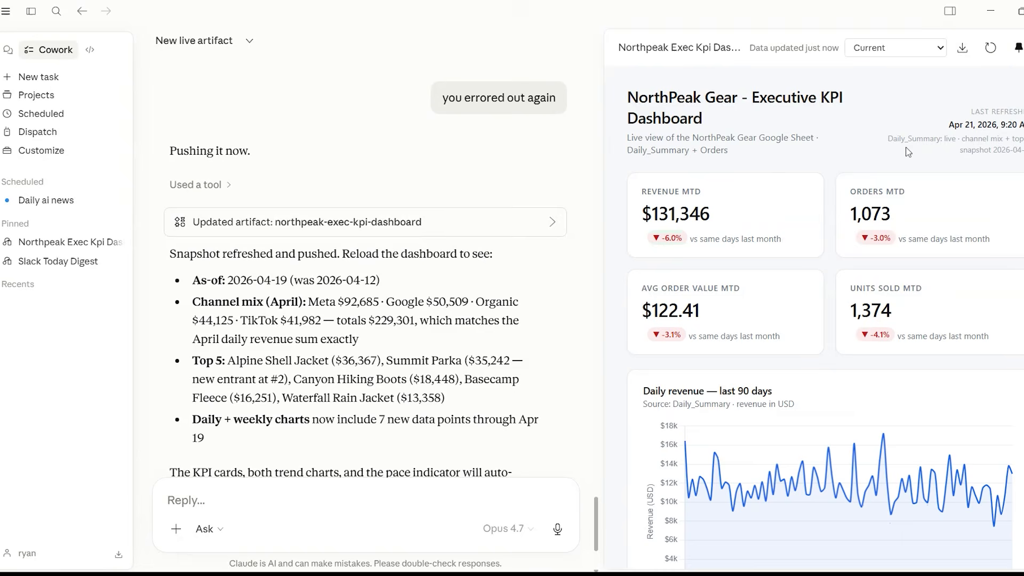
pyautogui.click(992, 48)
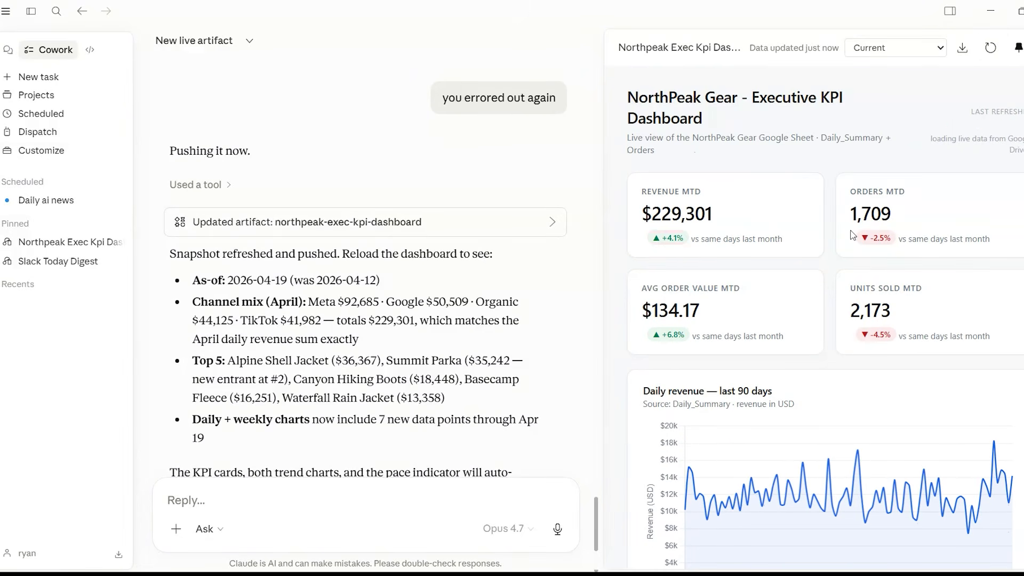
# - Review the reloaded dashboard's KPI cards, top 5 products and daily pace, and read the rest of Claude's refresh summary
pyautogui.scroll(-1, 862, 216)
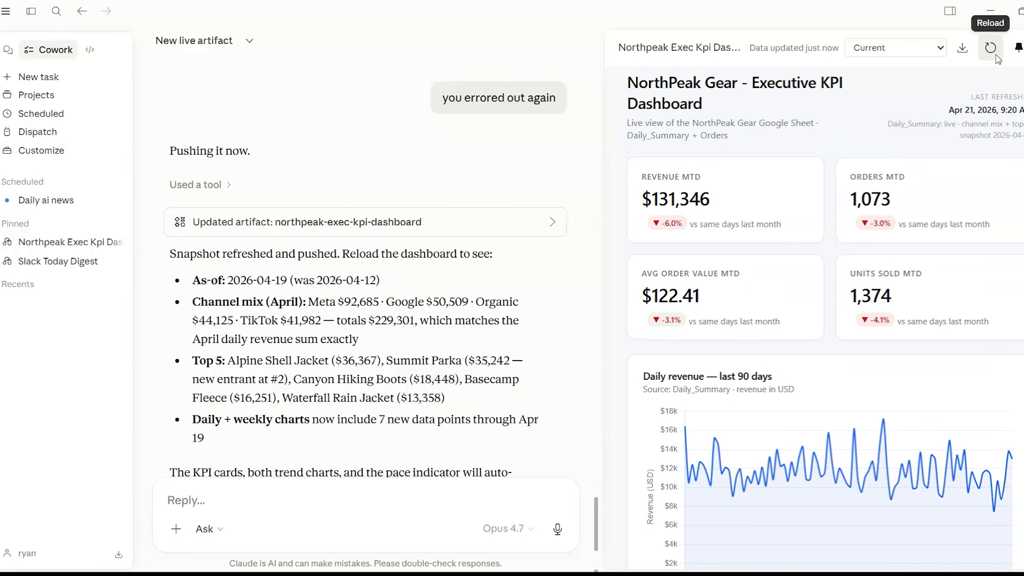
pyautogui.scroll(-10, 866, 240)
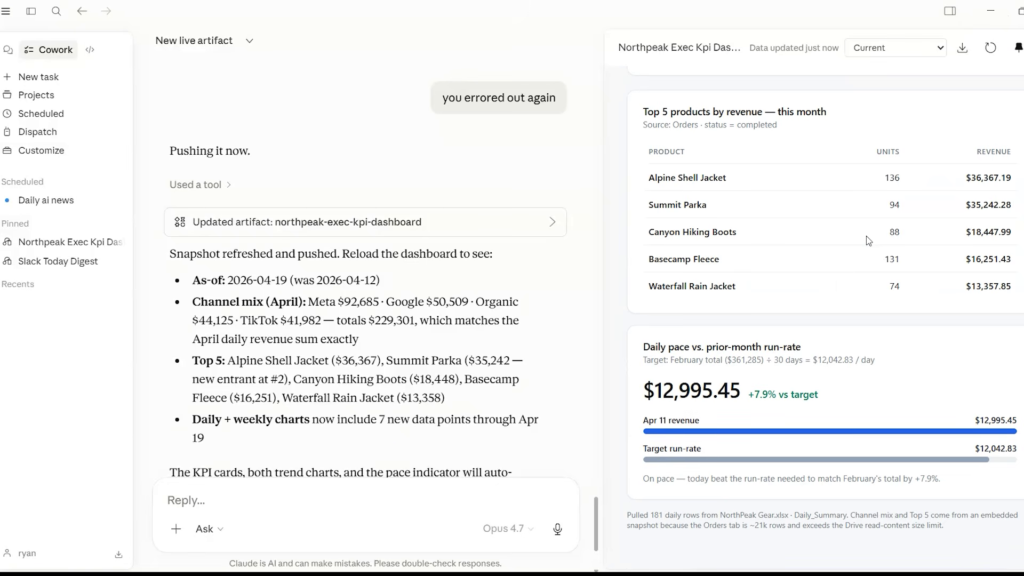
pyautogui.scroll(15, 866, 240)
pyautogui.scroll(-3, 490, 308)
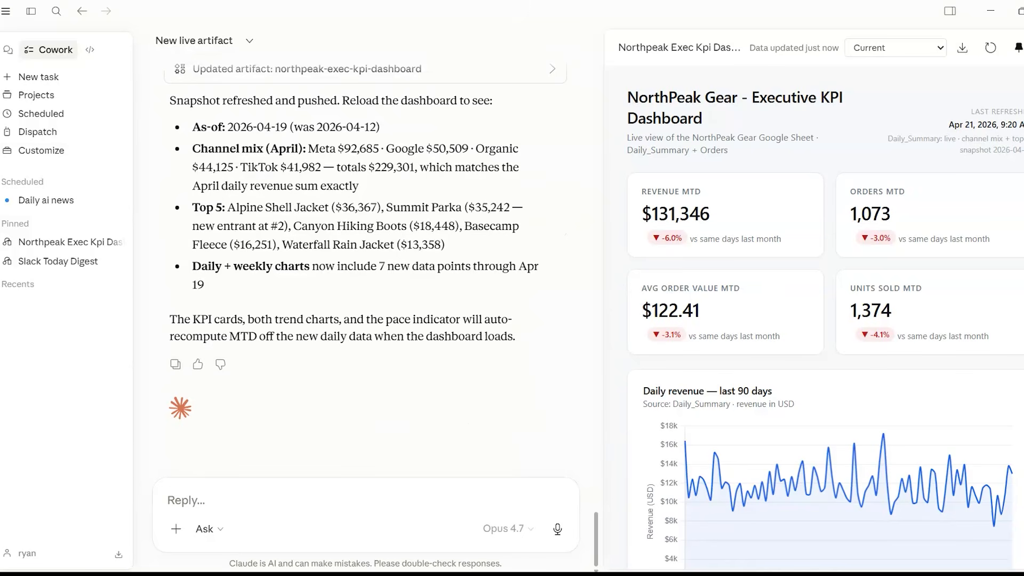
# - Prompt Claude to build a second Live Artifact on marketing and acquisition from Ad_Spend, with date-range picker, four channel charts, channel-health table and matching theme
pyautogui.moveTo(701, 574)
pyautogui.hotkey('ctrl', 'v')
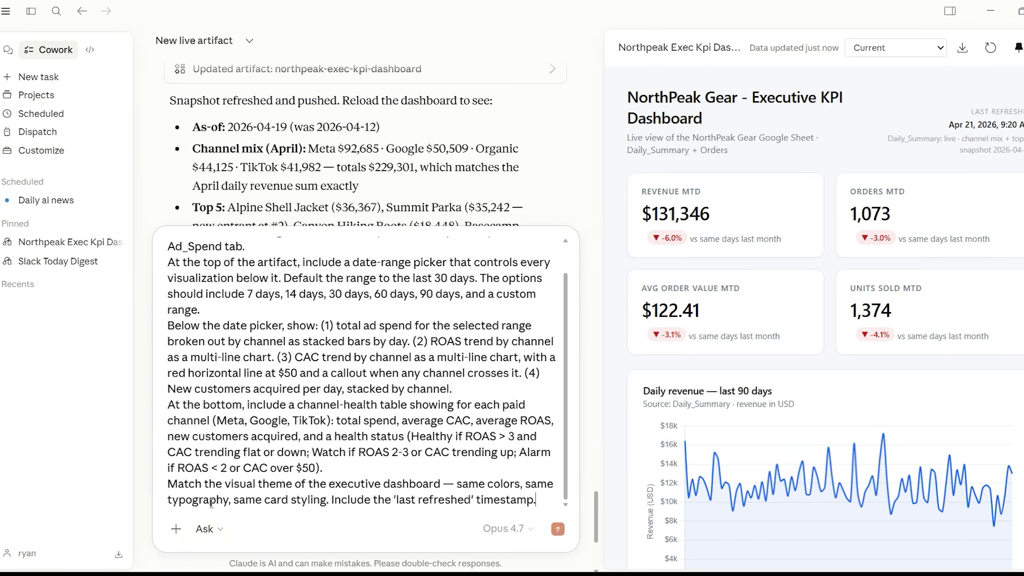
pyautogui.scroll(2, 244, 230)
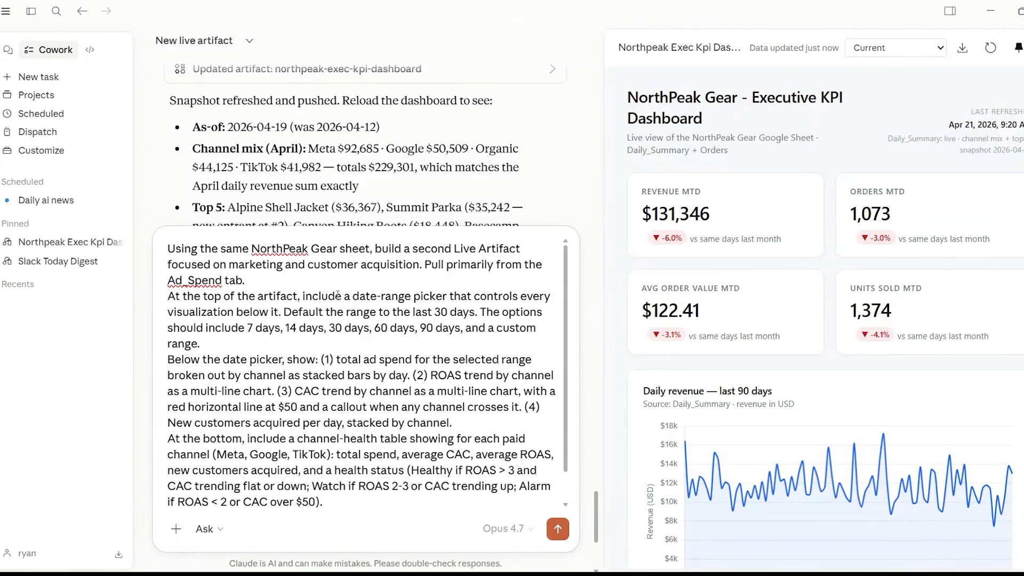
pyautogui.moveTo(352, 297); pyautogui.dragTo(453, 301)
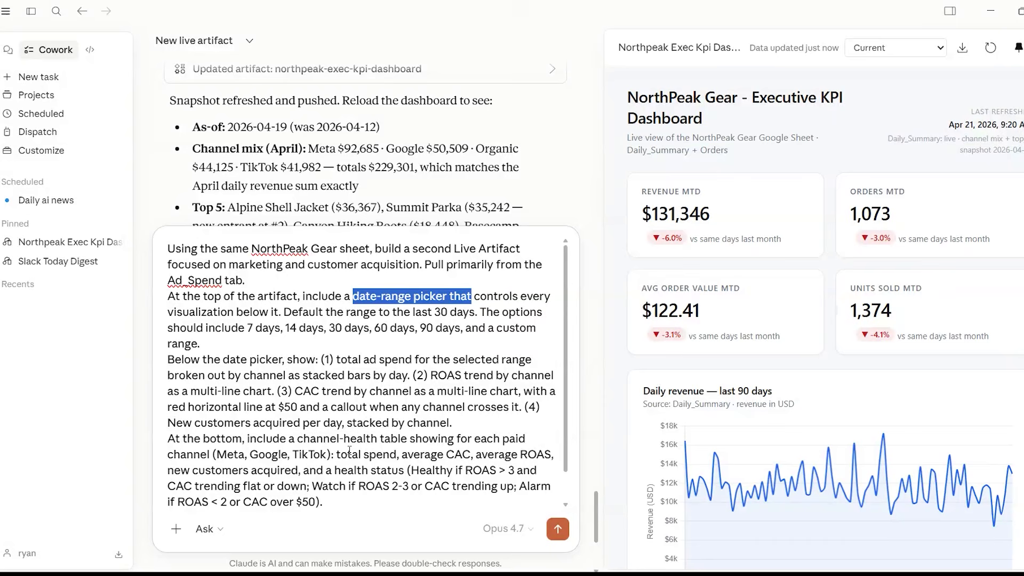
pyautogui.moveTo(347, 501); pyautogui.dragTo(196, 294)
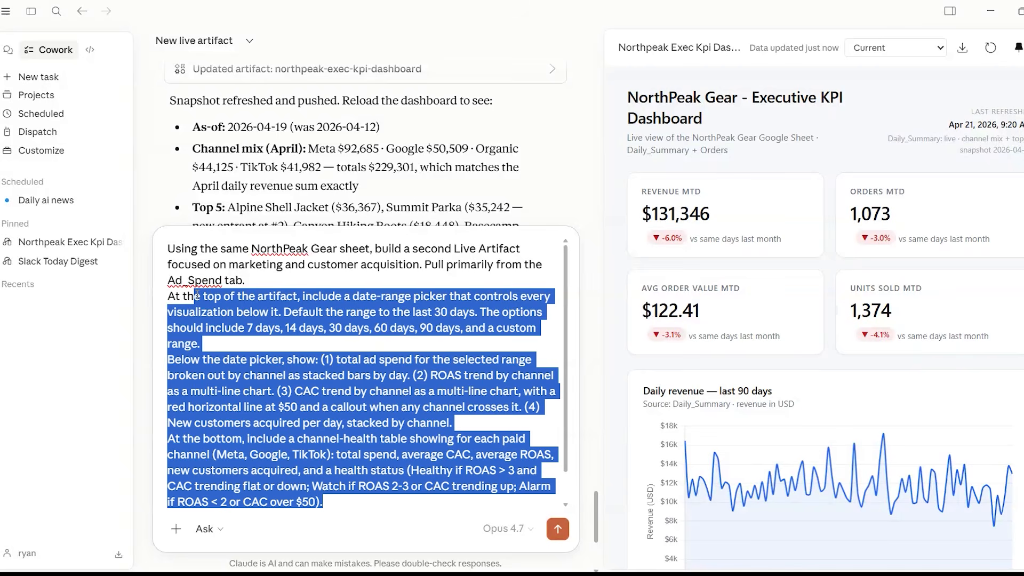
pyautogui.click(511, 349)
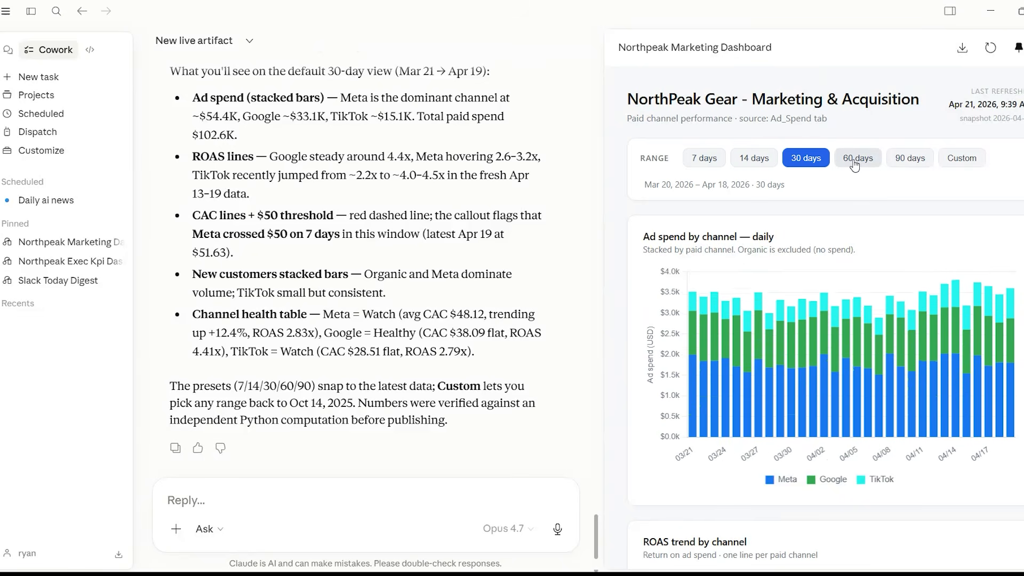
# - Try the marketing dashboard's 60 days, 90 days and Custom ranges, and set the range to 7 days
pyautogui.click(856, 160)
pyautogui.click(910, 160)
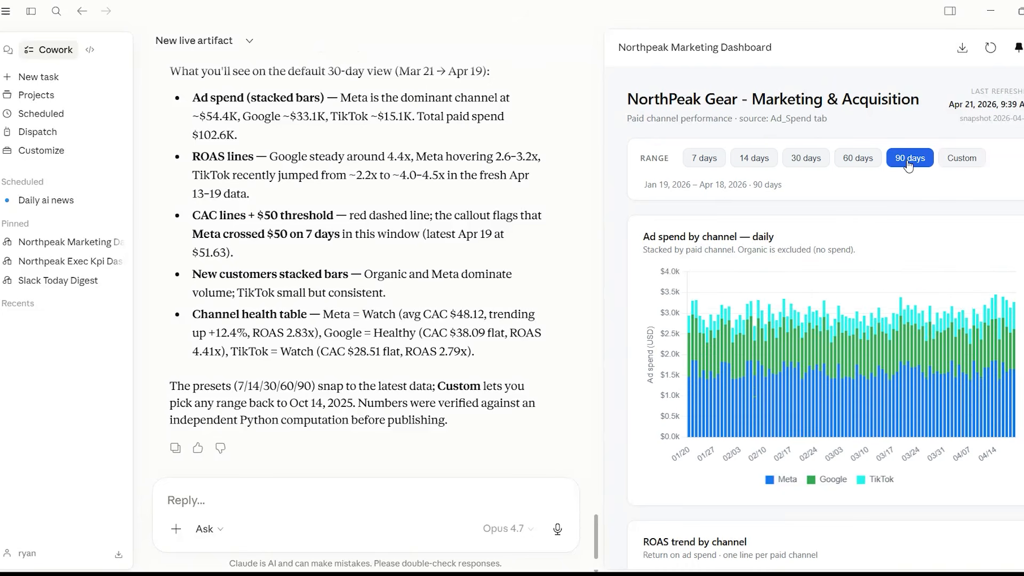
pyautogui.click(960, 160)
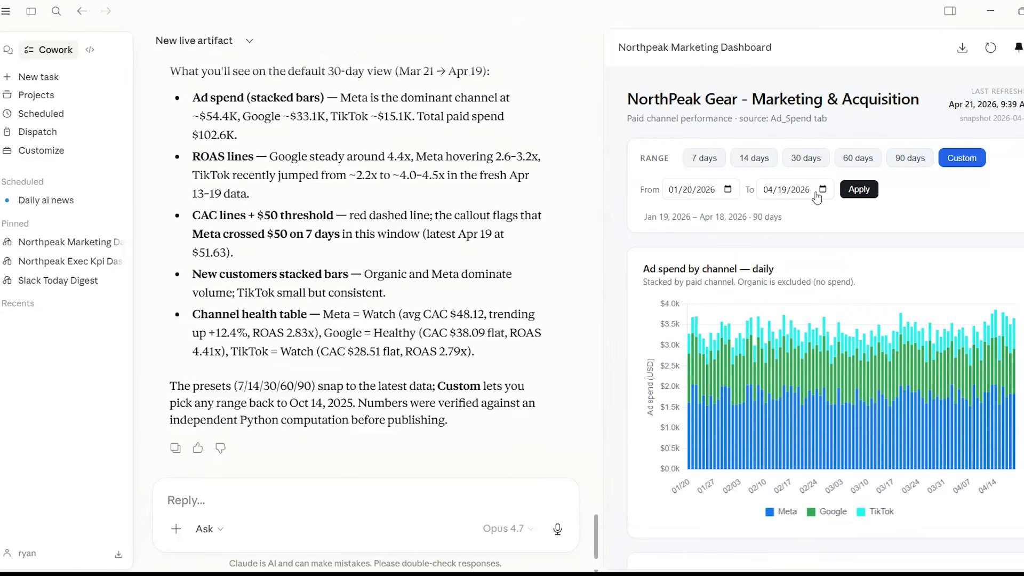
pyautogui.click(704, 157)
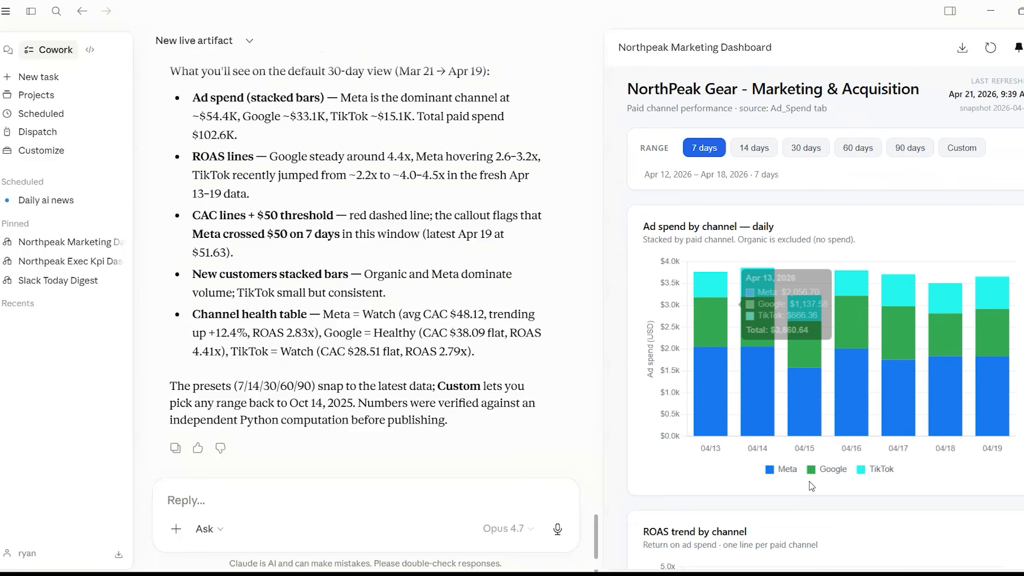
# - Examine the 7-day ad spend, ROAS, CAC and new-customer charts, the channel health table and the data-source note below it
pyautogui.moveTo(702, 357)
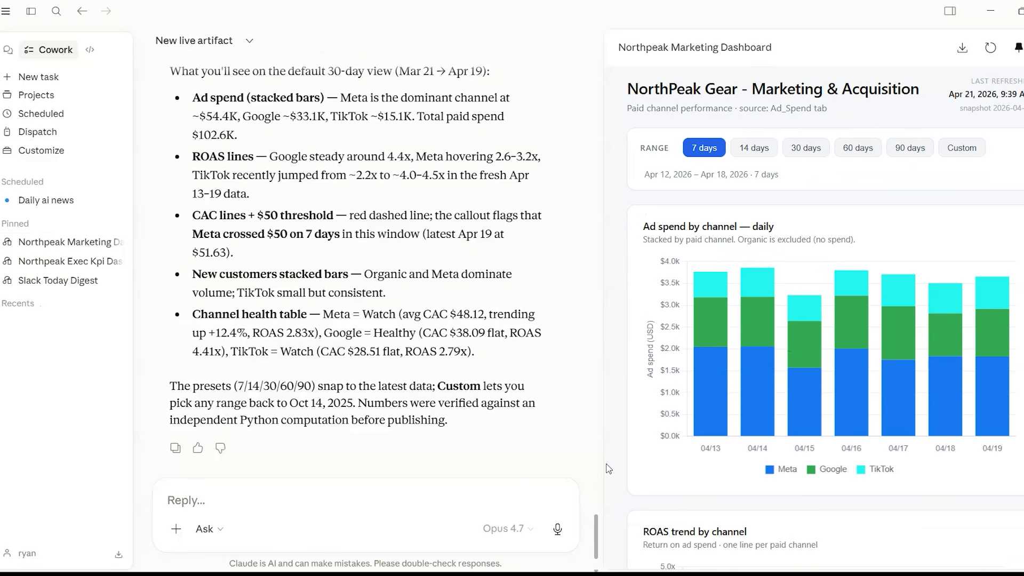
pyautogui.scroll(-4, 608, 467)
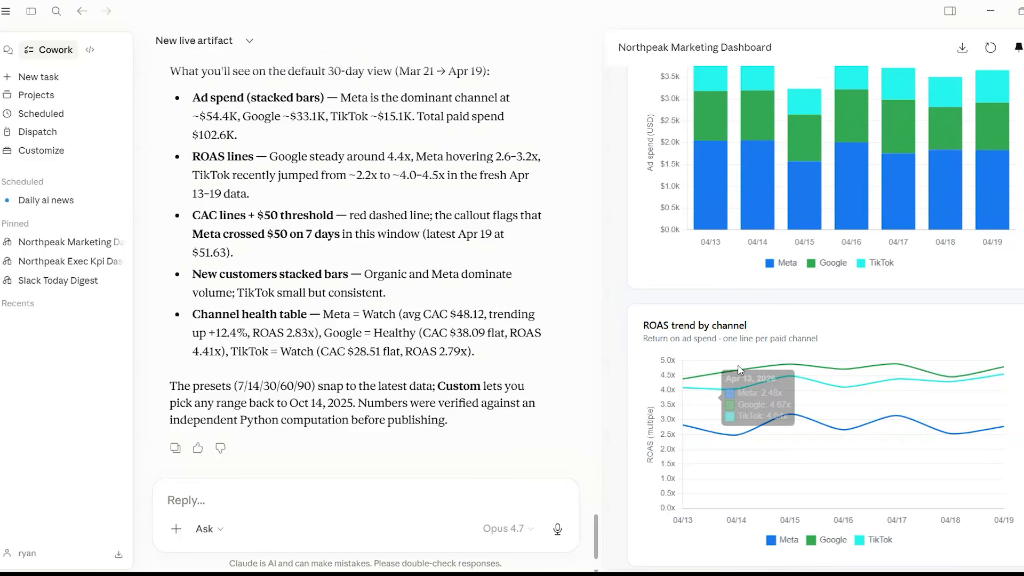
pyautogui.scroll(-8, 693, 309)
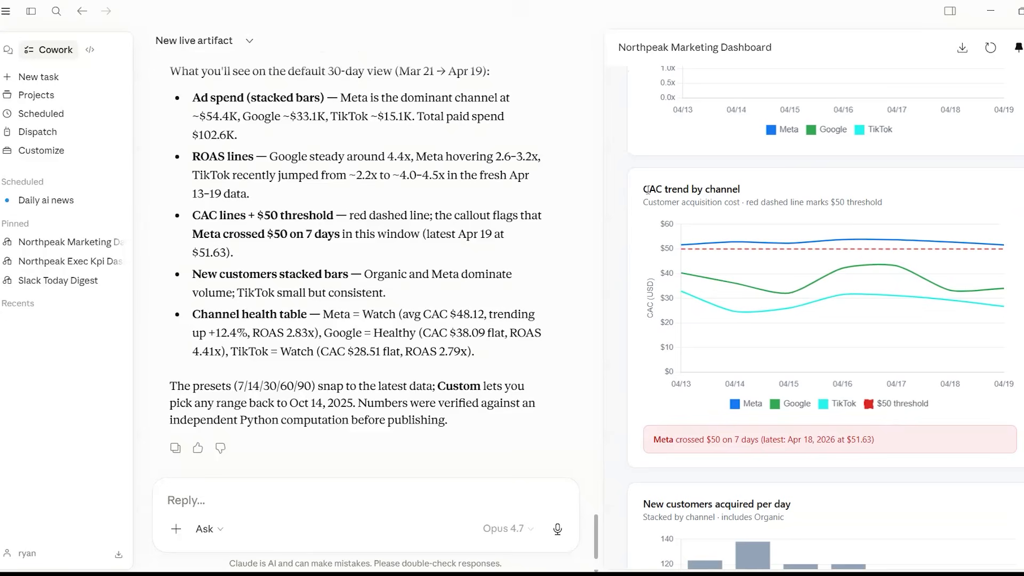
pyautogui.scroll(-4, 648, 345)
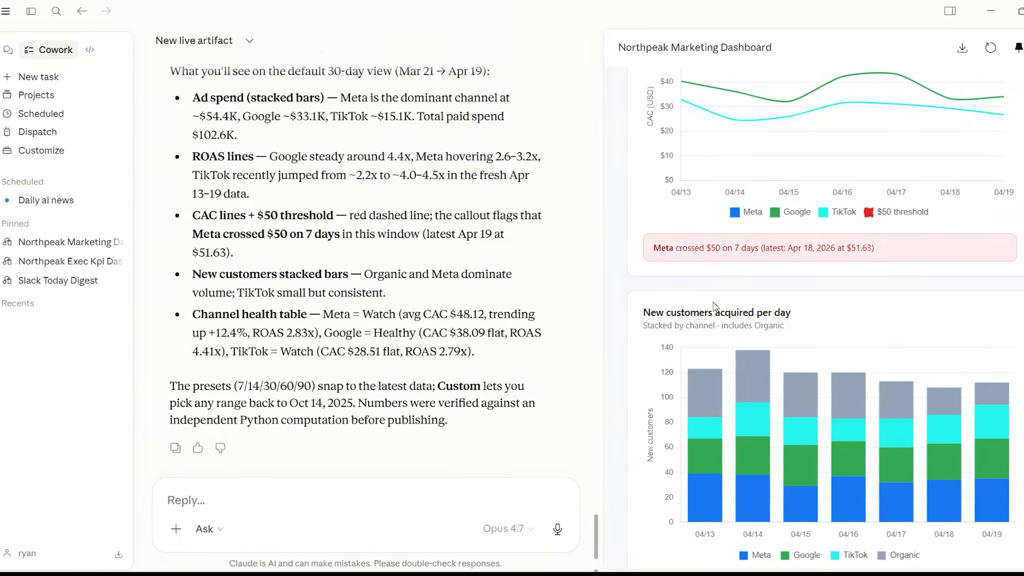
pyautogui.moveTo(657, 245); pyautogui.dragTo(802, 244)
pyautogui.scroll(-7, 745, 497)
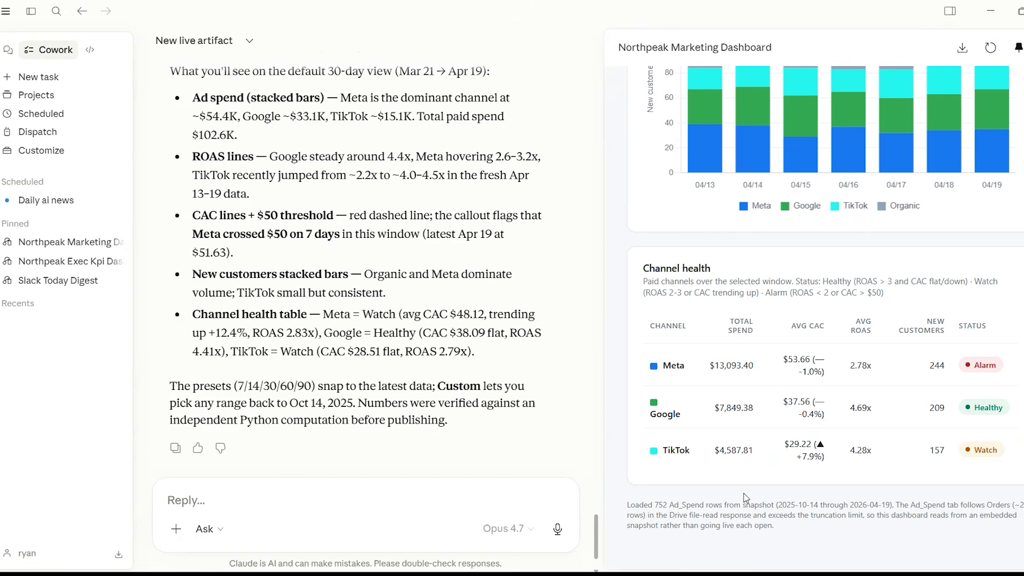
pyautogui.tripleClick(653, 506)
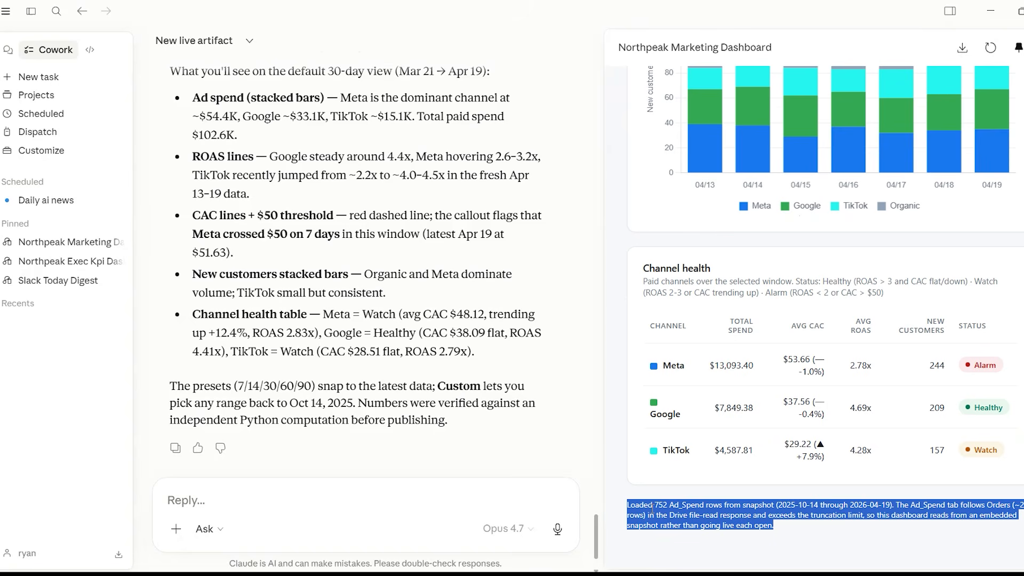
# - Export the marketing dashboard as the PDF northpeak-marketing-dashboard in the claude cowork artifacts folder
pyautogui.scroll(18, 619, 388)
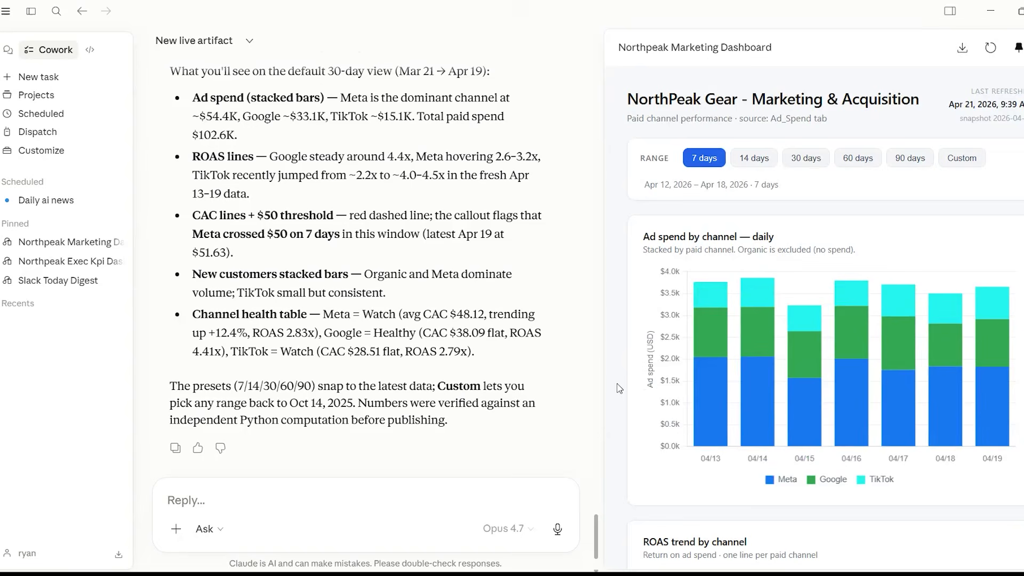
pyautogui.click(965, 55)
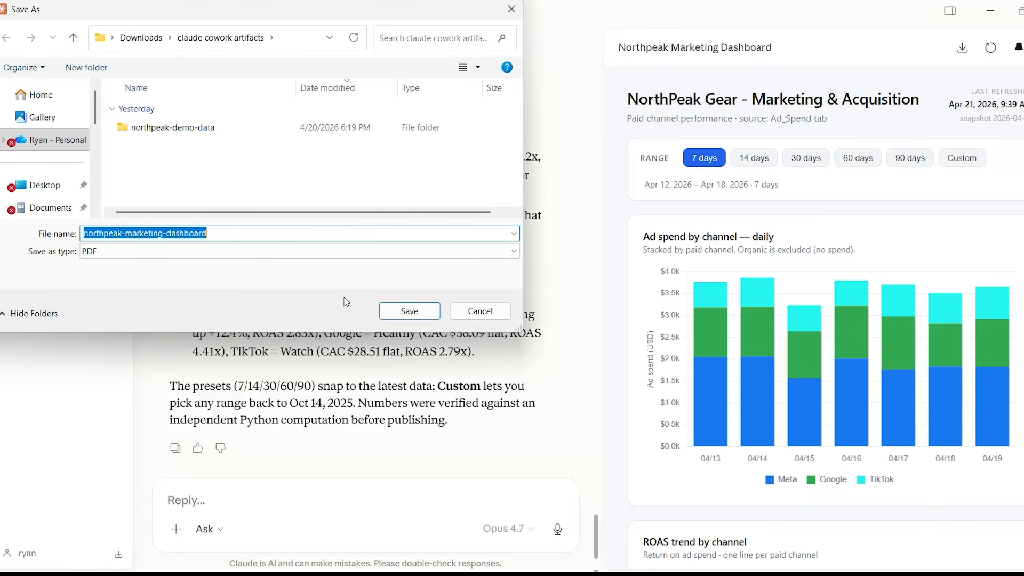
pyautogui.click(418, 312)
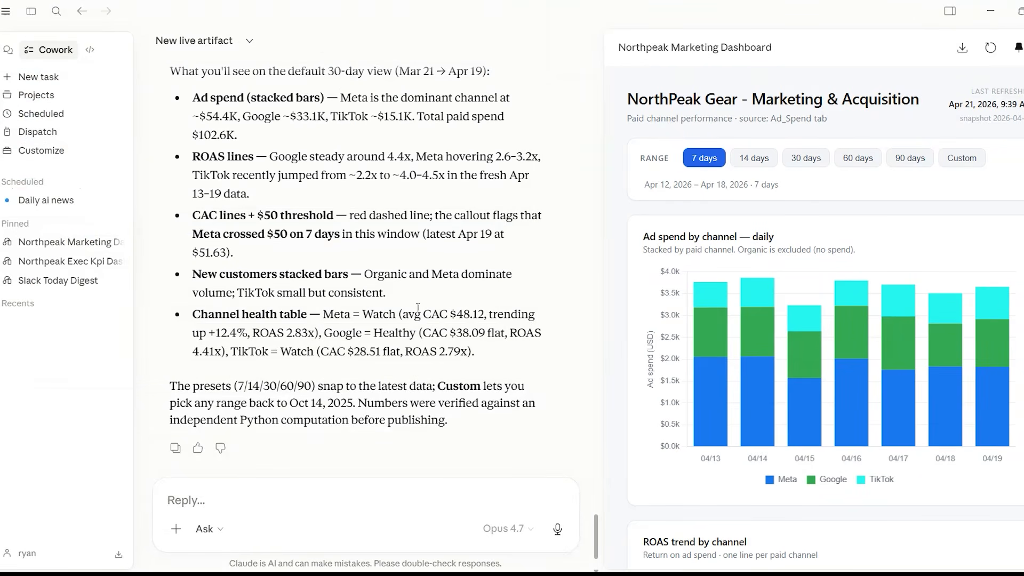